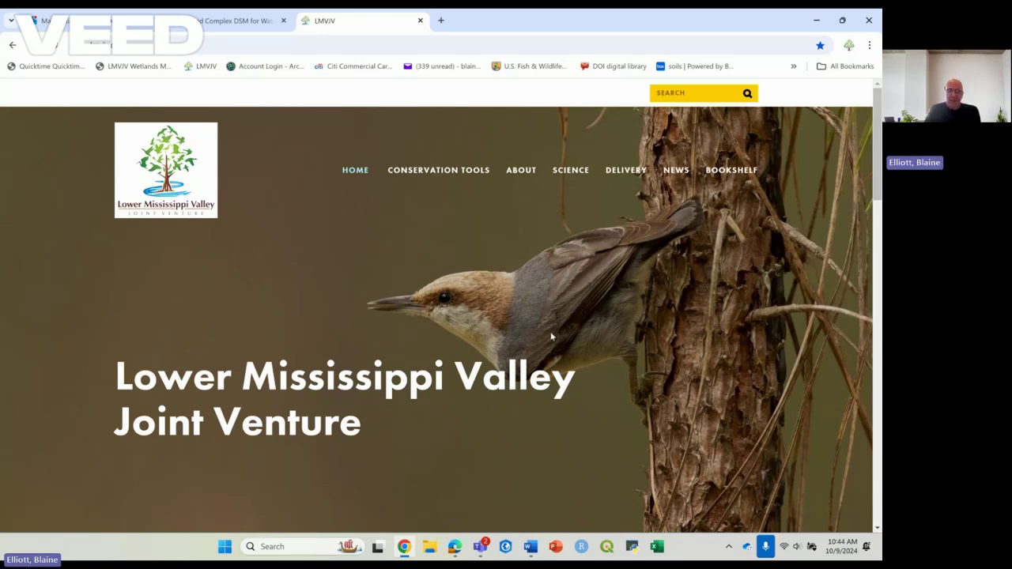
Open the ArcGIS Online Experience Builder from the Conservation Planning Tool page, reached through the Conservation Tools Summary
{"action": "mouse_move", "coordinate": [444, 170]}
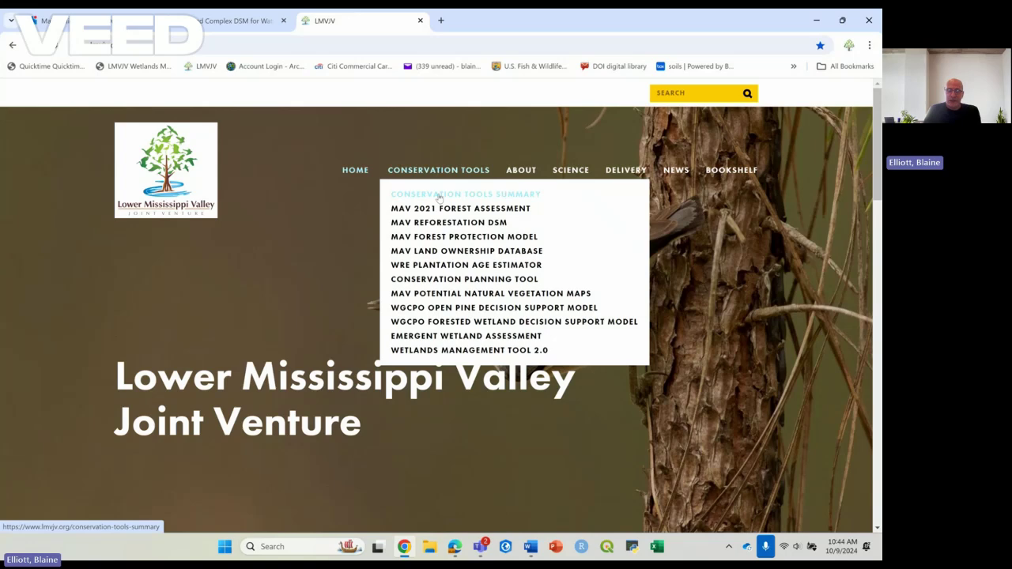
{"action": "left_click", "coordinate": [438, 197]}
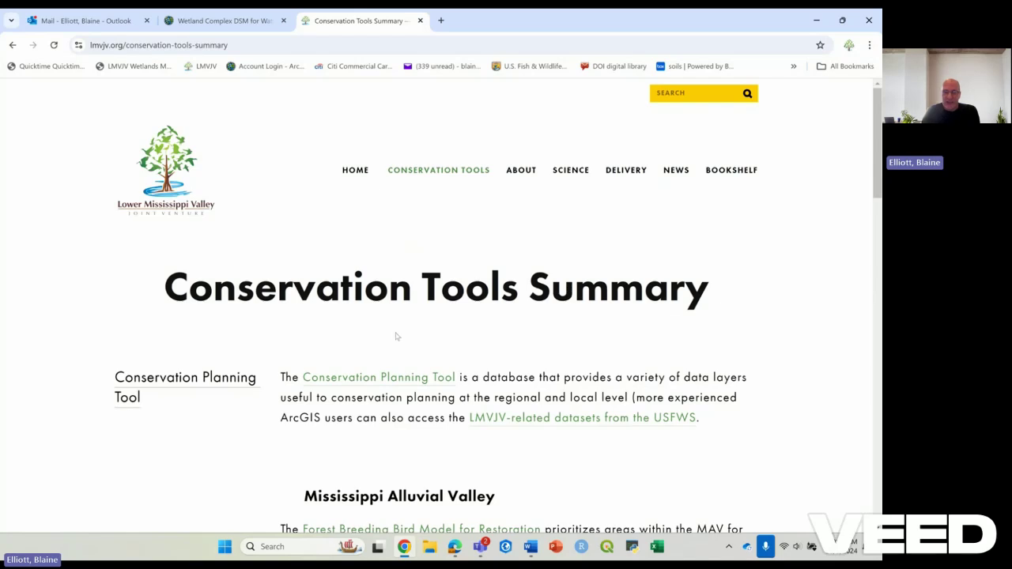
{"action": "left_click", "coordinate": [353, 380]}
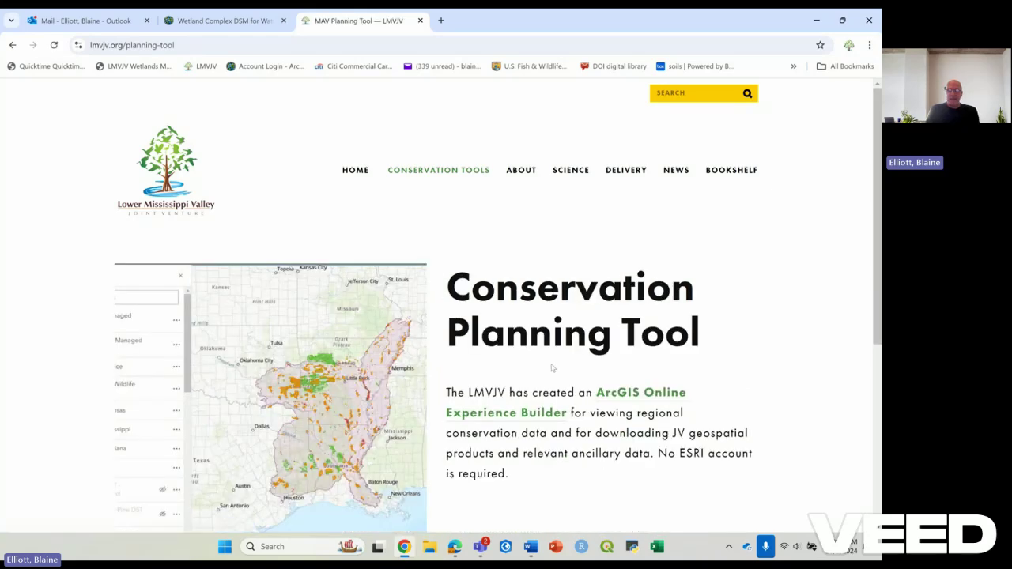
{"action": "scroll", "coordinate": [552, 367], "scroll_direction": "down", "scroll_amount": 2}
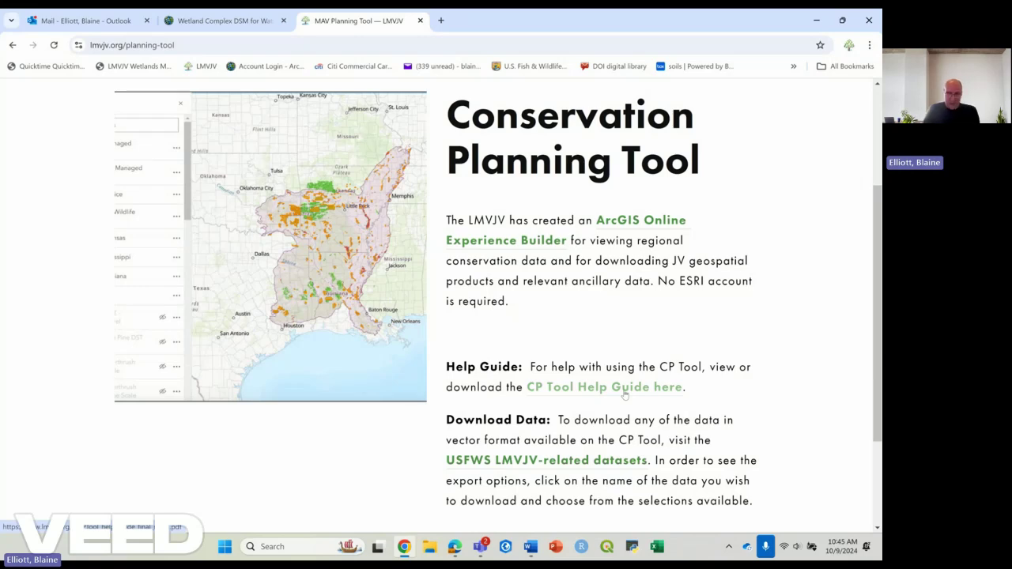
{"action": "left_click", "coordinate": [634, 222]}
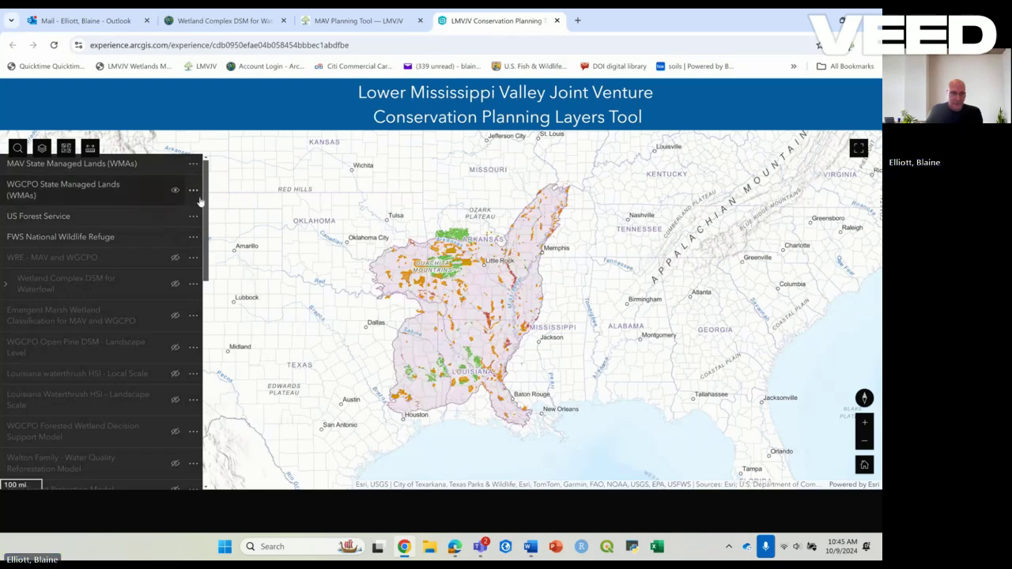
Hide the FWS National Wildlife Refuge, US Forest Service and WGCPO State Managed Lands (WMAs) layers on the map
{"action": "mouse_move", "coordinate": [207, 192]}
{"action": "left_mouse_down"}
{"action": "mouse_move", "coordinate": [198, 353]}
{"action": "mouse_move", "coordinate": [199, 181]}
{"action": "left_mouse_up"}
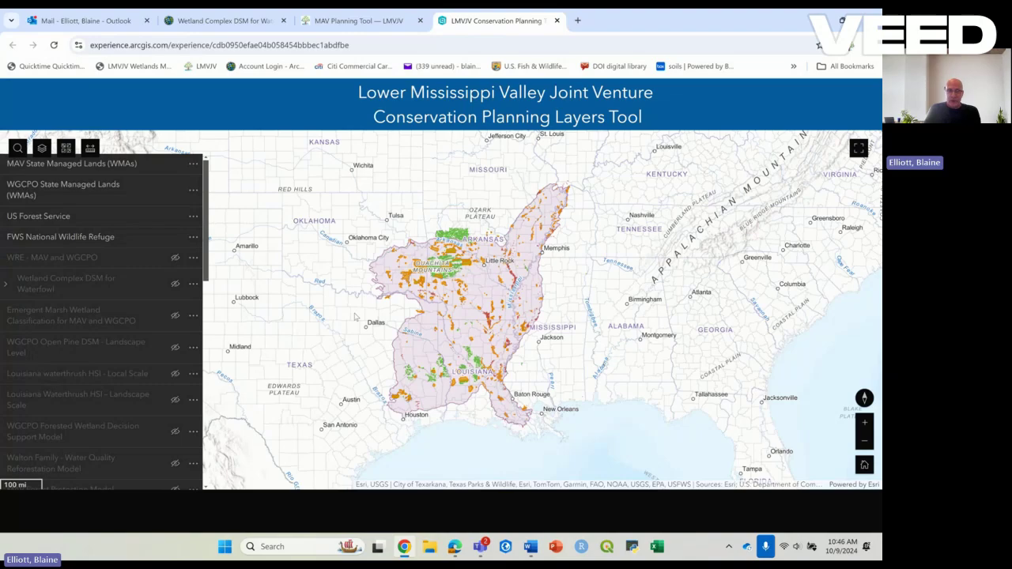
{"action": "scroll", "coordinate": [355, 317], "scroll_direction": "up", "scroll_amount": 3}
{"action": "scroll", "coordinate": [344, 315], "scroll_direction": "down", "scroll_amount": 2}
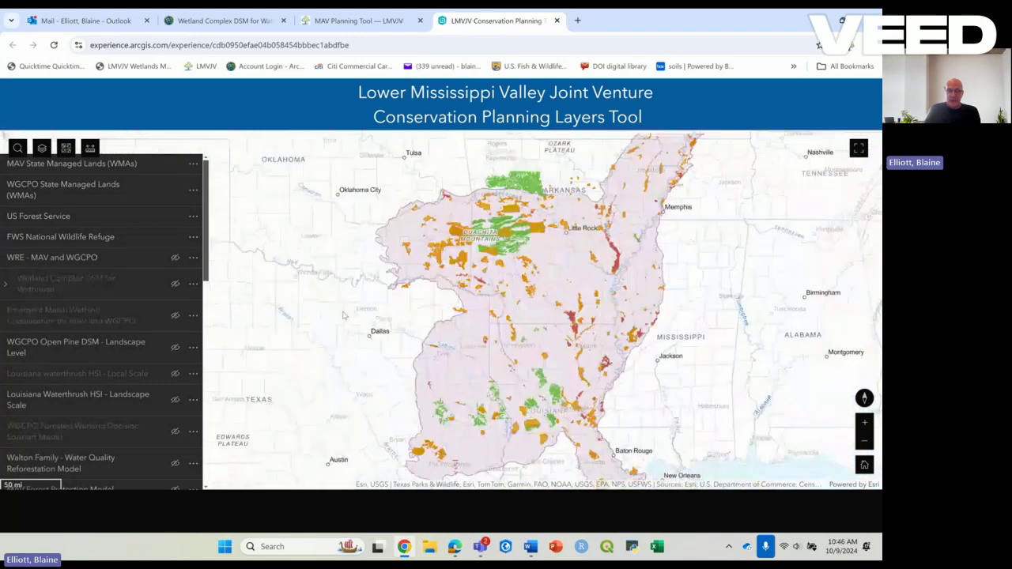
{"action": "scroll", "coordinate": [344, 315], "scroll_direction": "down", "scroll_amount": 1}
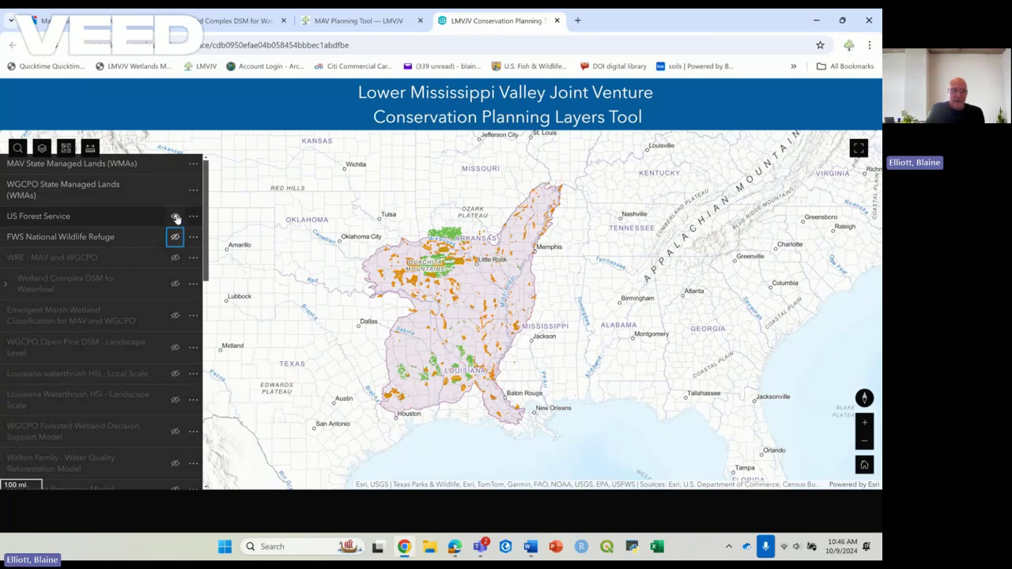
{"action": "left_click", "coordinate": [175, 218]}
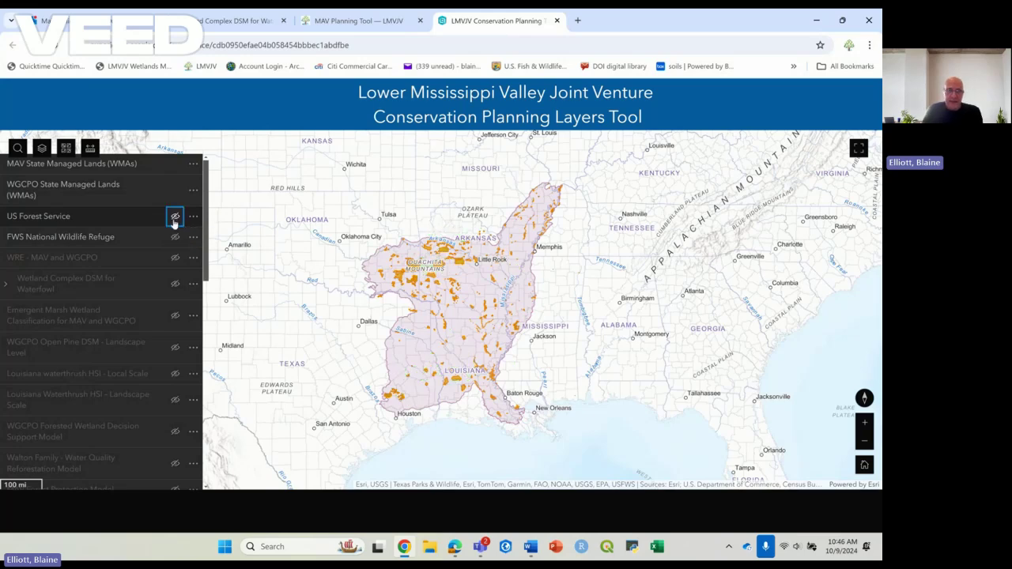
{"action": "left_click", "coordinate": [174, 191]}
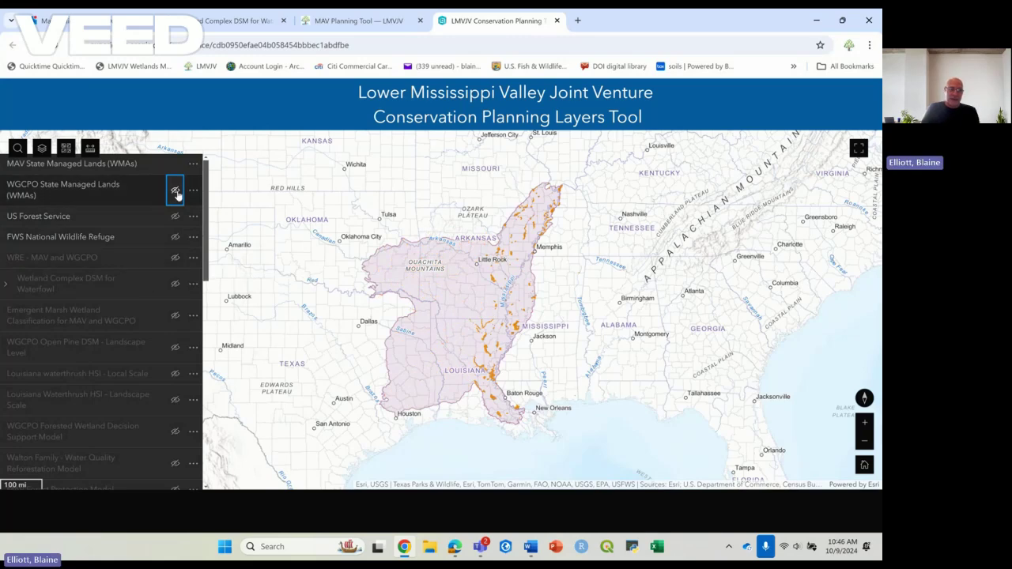
Show the WGCPO State Managed Lands, US Forest Service and FWS National Wildlife Refuge layers again
{"action": "left_click", "coordinate": [175, 192]}
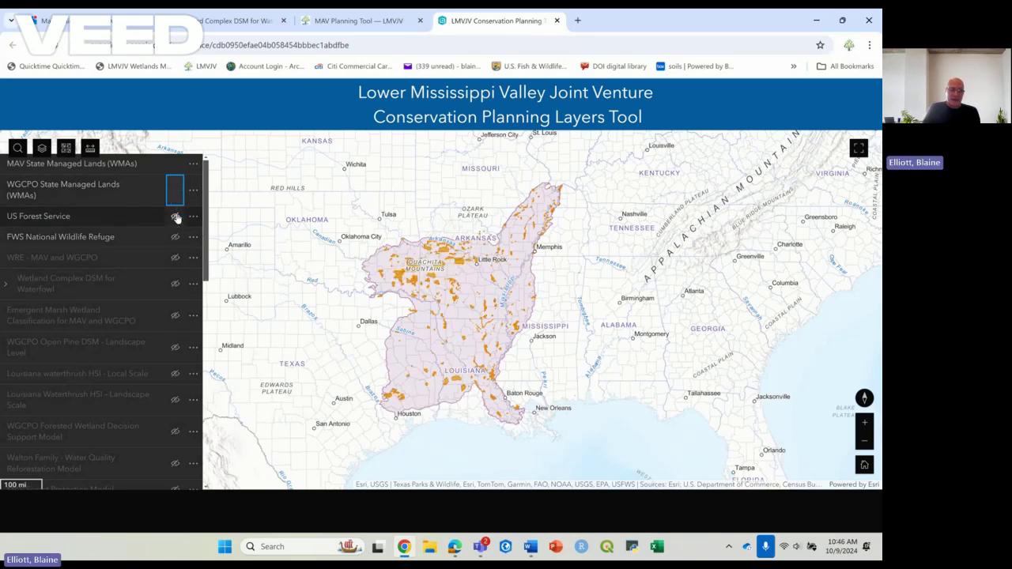
{"action": "left_click", "coordinate": [176, 218]}
{"action": "left_click", "coordinate": [175, 237]}
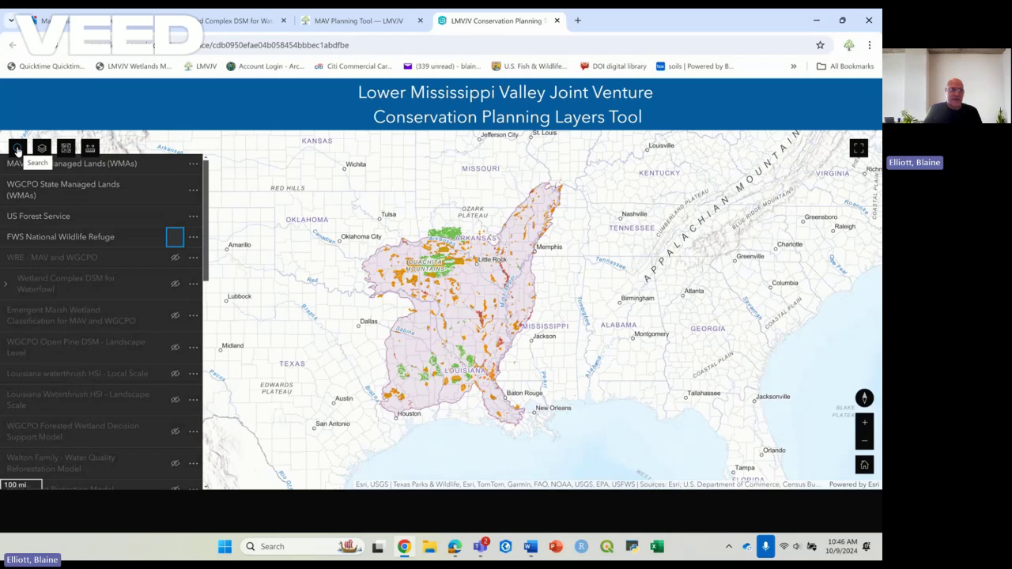
Search for Bald Knob National Wildlife Refuge in Bald Knob, AR, centre the map on it and dismiss the search windows
{"action": "left_click", "coordinate": [17, 148]}
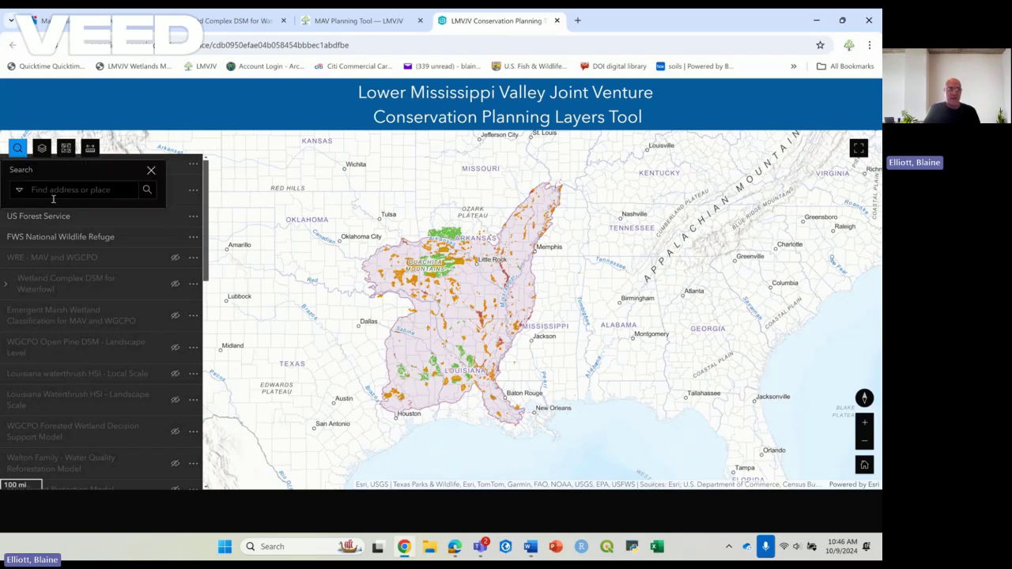
{"action": "left_click", "coordinate": [50, 194]}
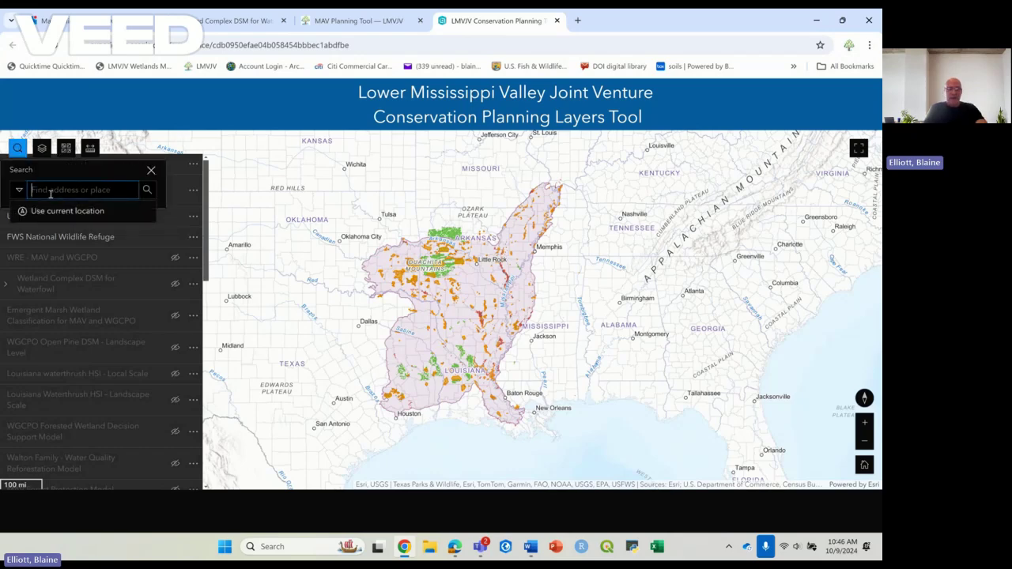
{"action": "type", "text": "Bald"}
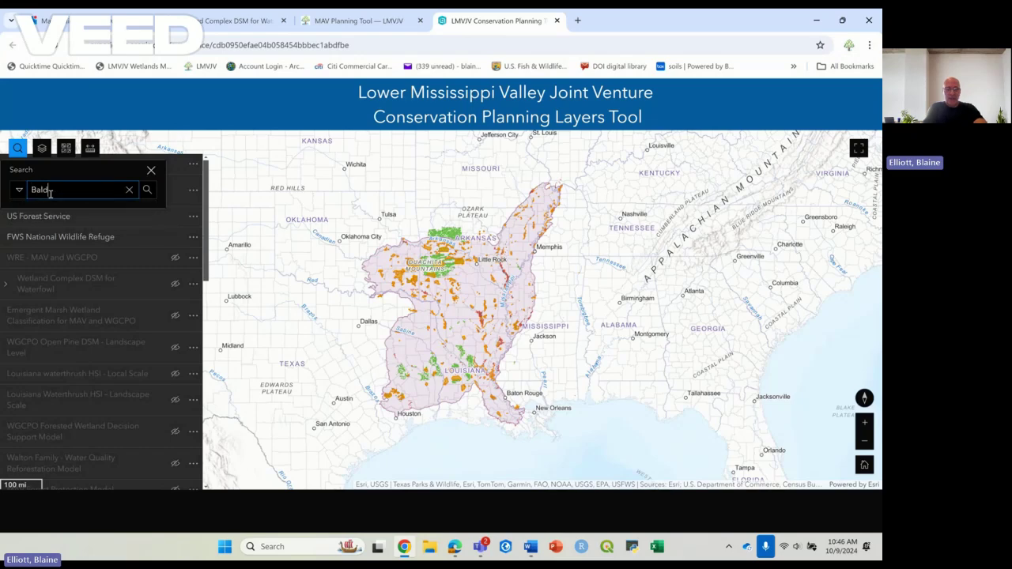
{"action": "type", "text": " Knob B"}
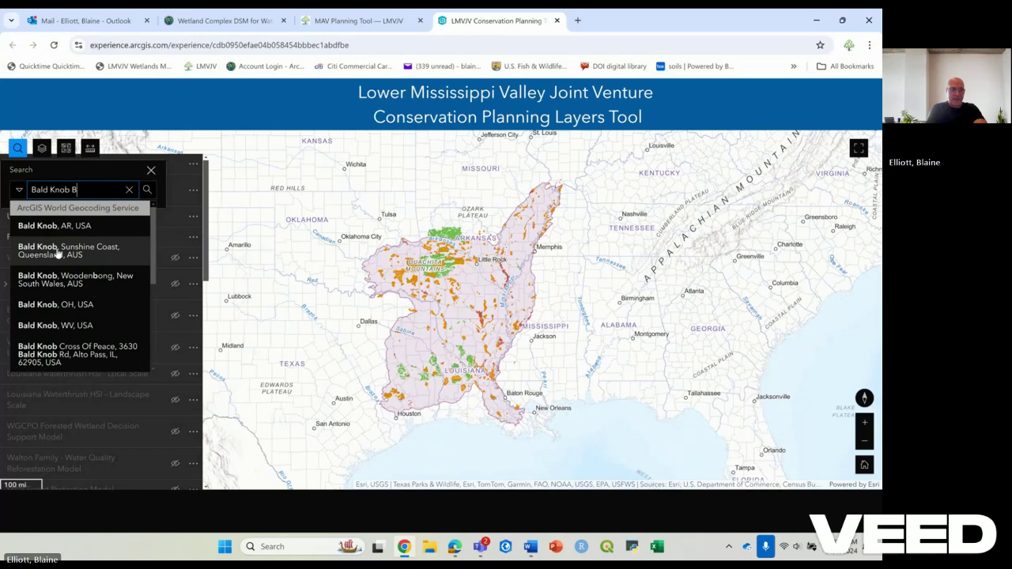
{"action": "key", "text": "Return"}
{"action": "type", "text": "Nat"}
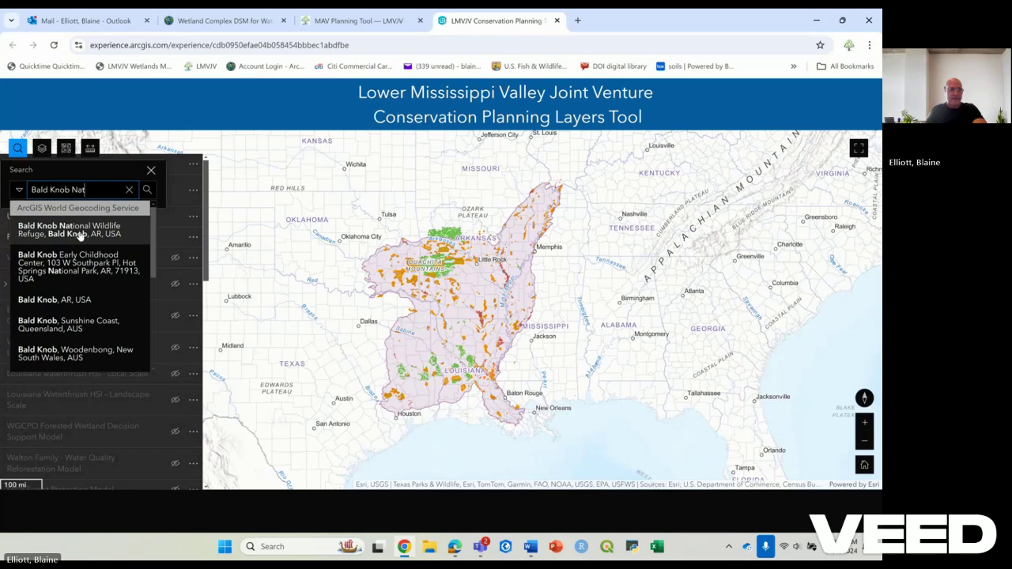
{"action": "left_click", "coordinate": [79, 236]}
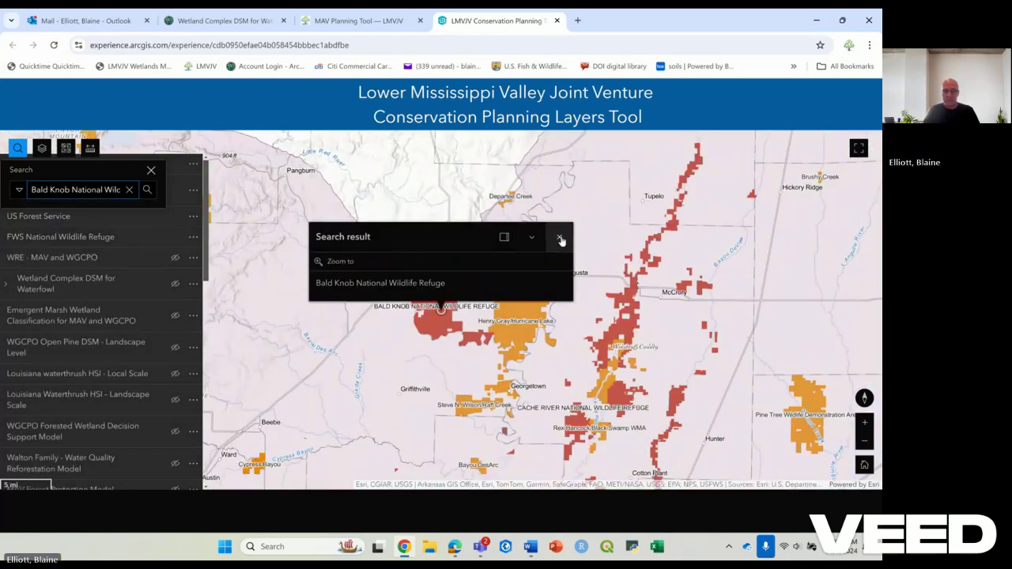
{"action": "left_click", "coordinate": [560, 238]}
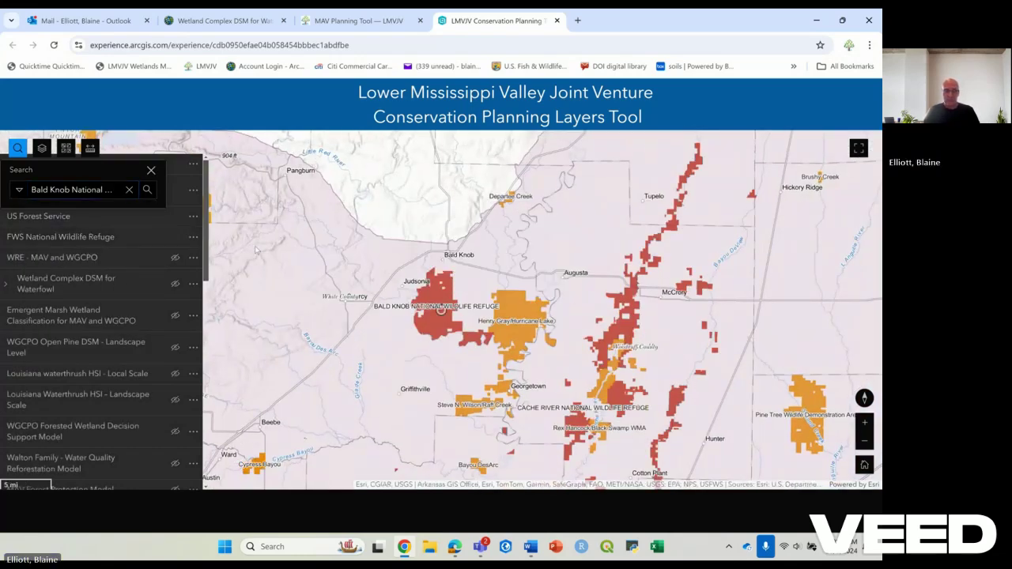
{"action": "left_click", "coordinate": [151, 170]}
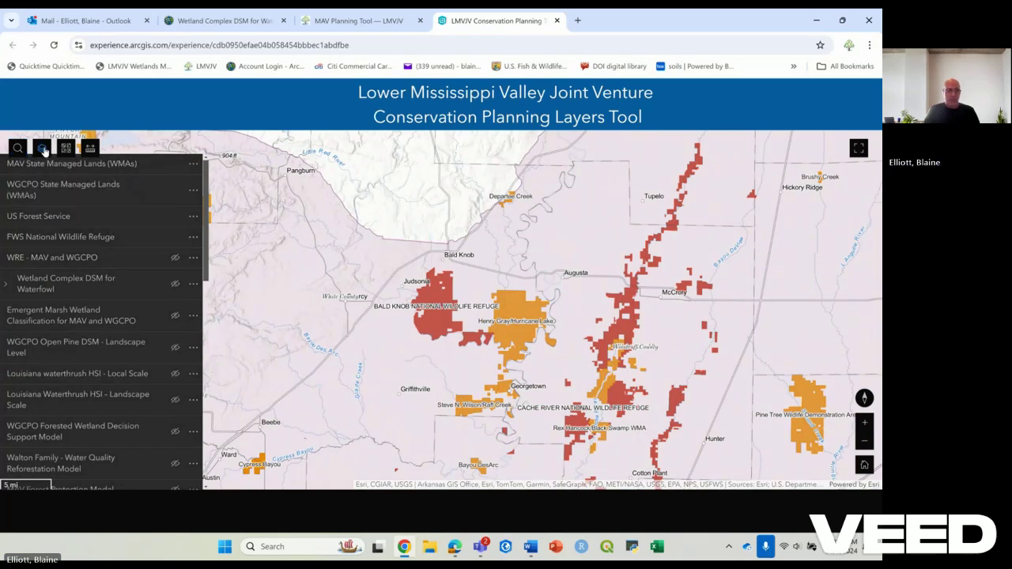
Look through the layer list and its legend, and review the available basemaps
{"action": "left_click", "coordinate": [42, 149]}
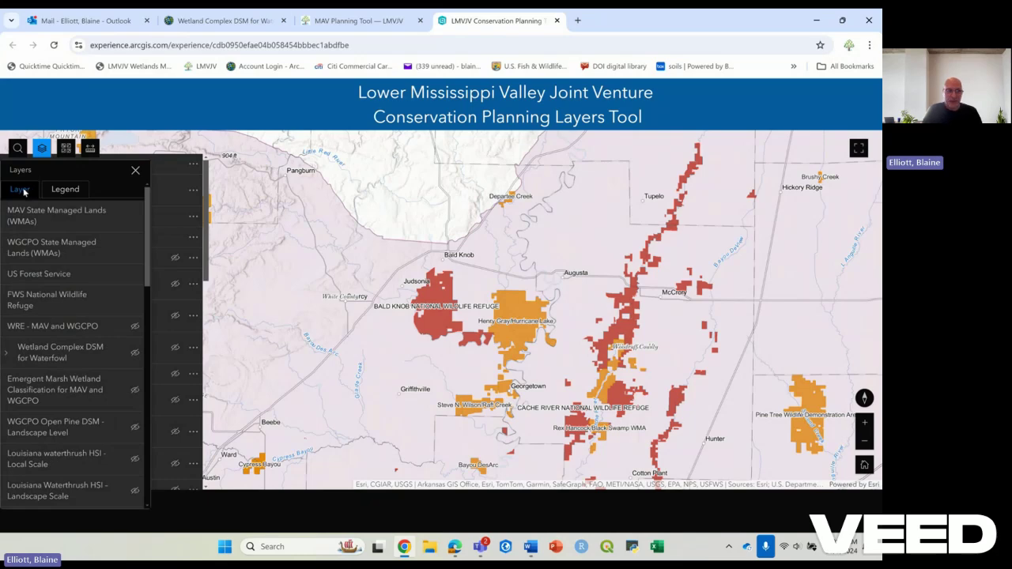
{"action": "left_click", "coordinate": [62, 191]}
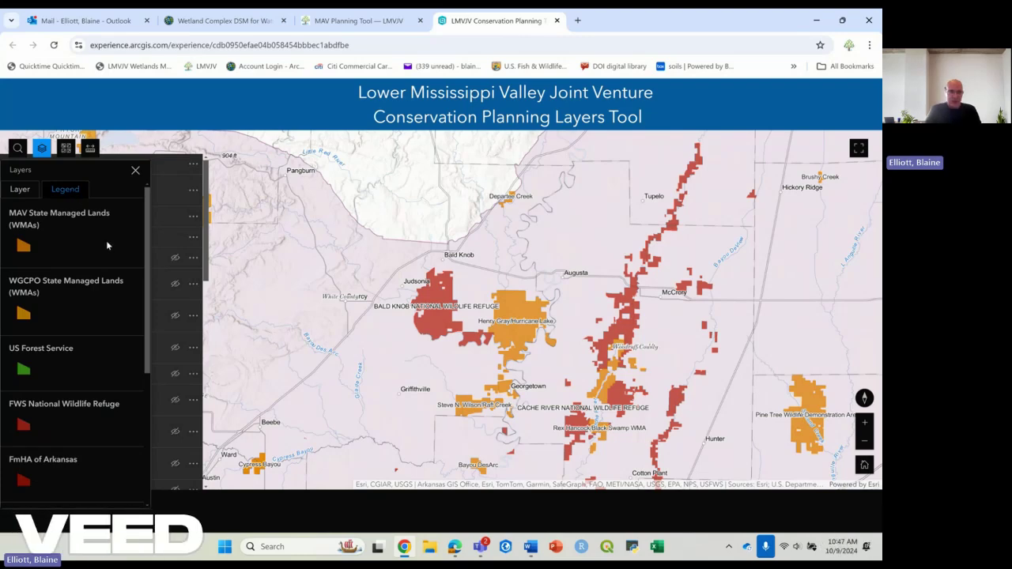
{"action": "left_click_drag", "start_coordinate": [146, 290], "coordinate": [138, 266]}
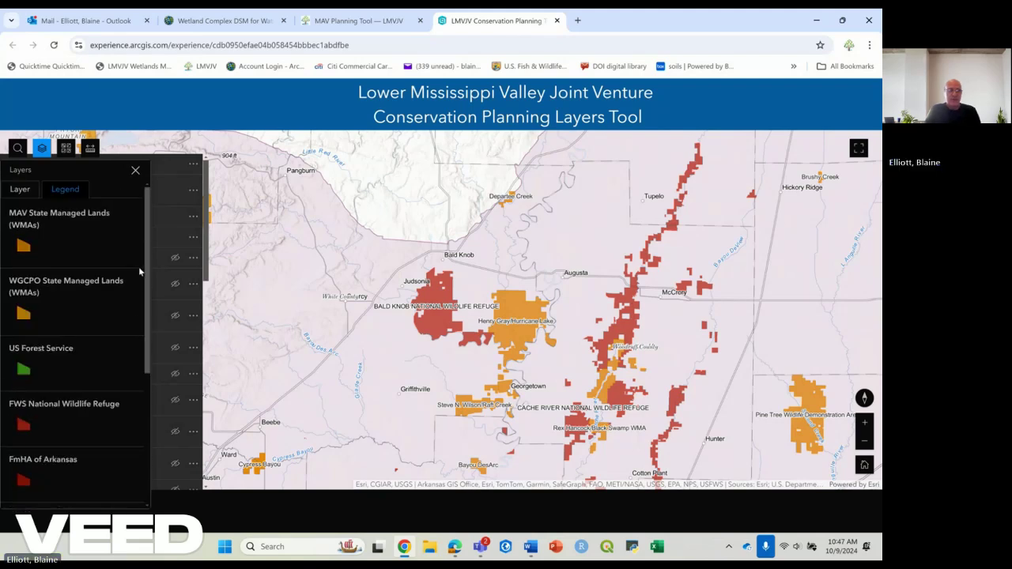
{"action": "left_click", "coordinate": [67, 150]}
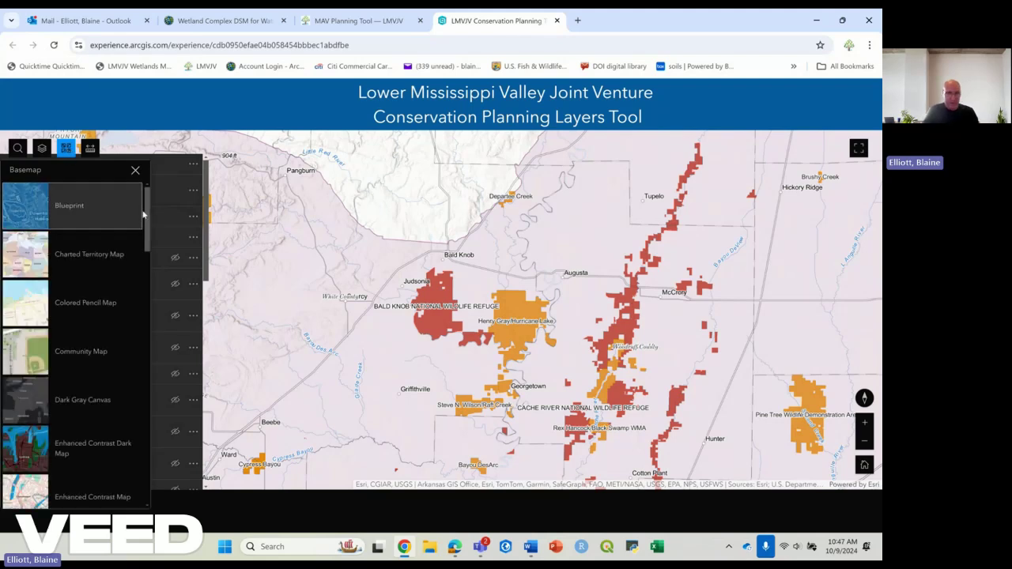
{"action": "mouse_move", "coordinate": [146, 206]}
{"action": "left_mouse_down"}
{"action": "mouse_move", "coordinate": [125, 345]}
{"action": "mouse_move", "coordinate": [141, 423]}
{"action": "mouse_move", "coordinate": [149, 199]}
{"action": "left_mouse_up"}
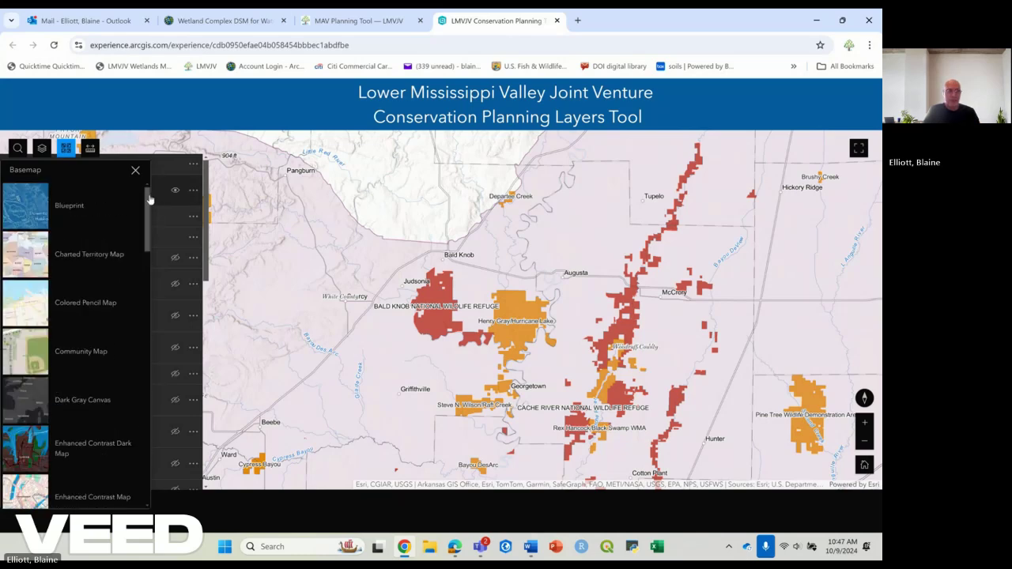
Measure the distance from Bald Knob National Wildlife Refuge to Henry Gray Hurricane Lake, set the unit to Miles and close the measurement
{"action": "left_click", "coordinate": [91, 149]}
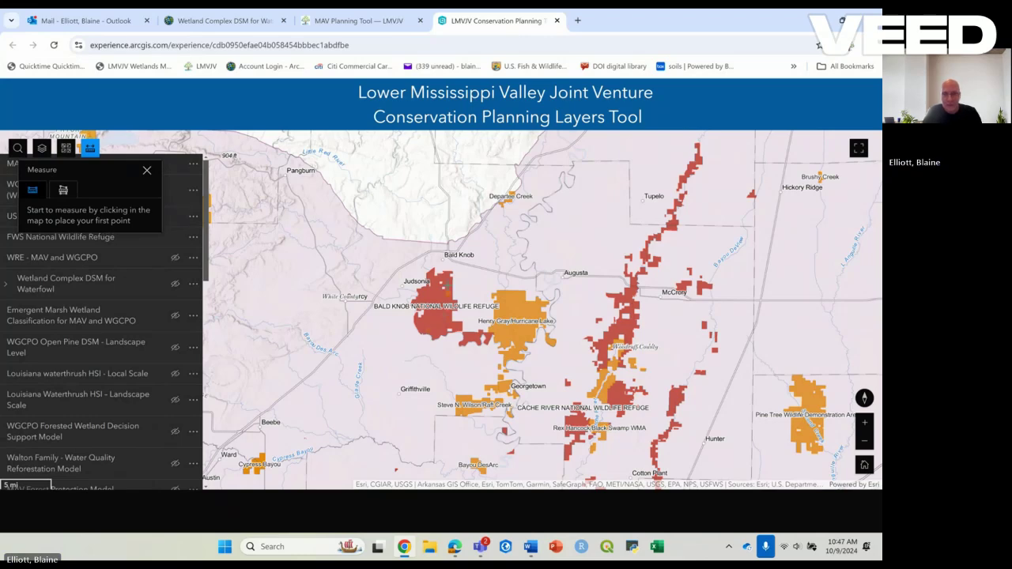
{"action": "left_click_drag", "start_coordinate": [452, 288], "coordinate": [425, 279]}
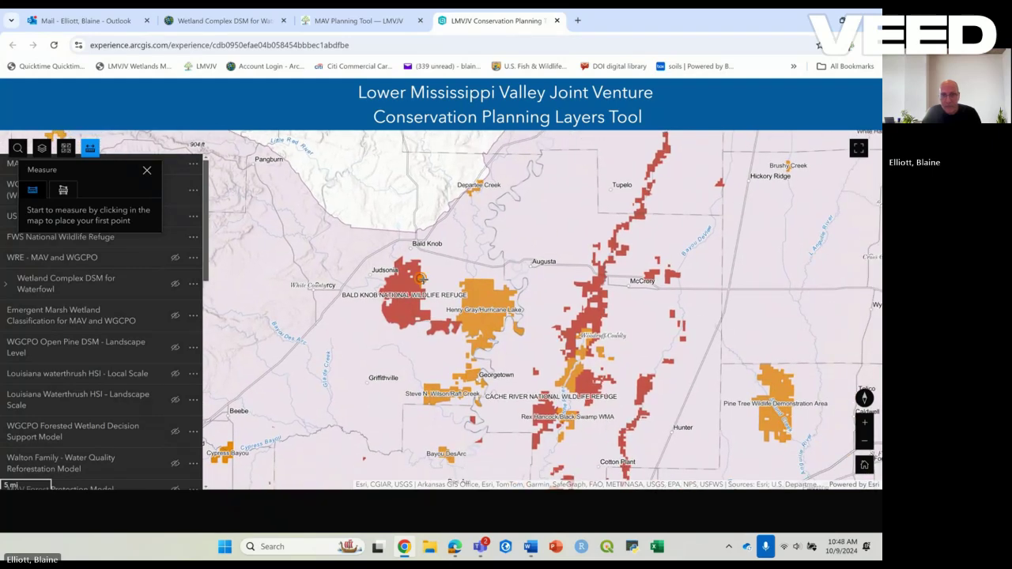
{"action": "left_click", "coordinate": [421, 278]}
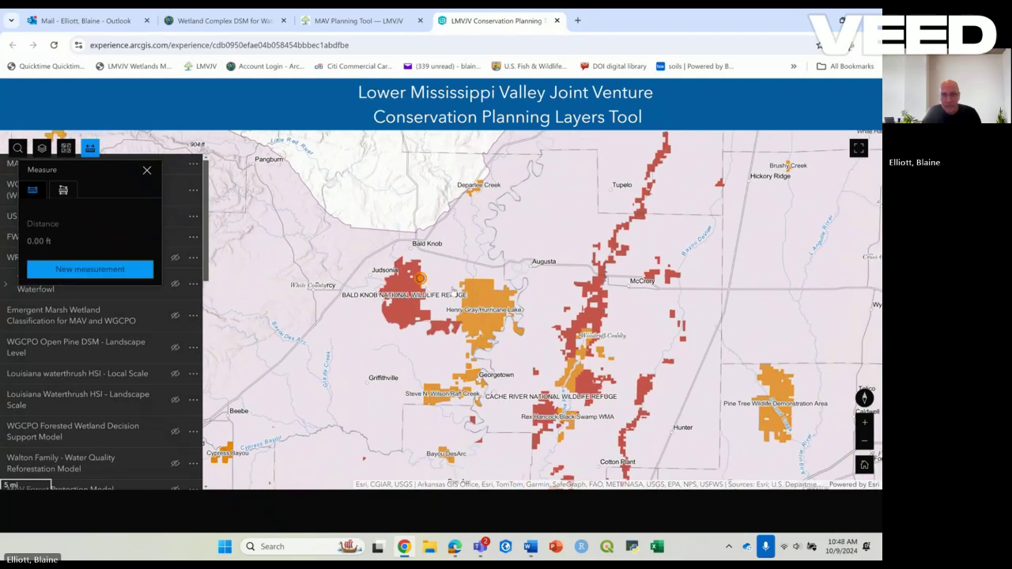
{"action": "double_click", "coordinate": [459, 286]}
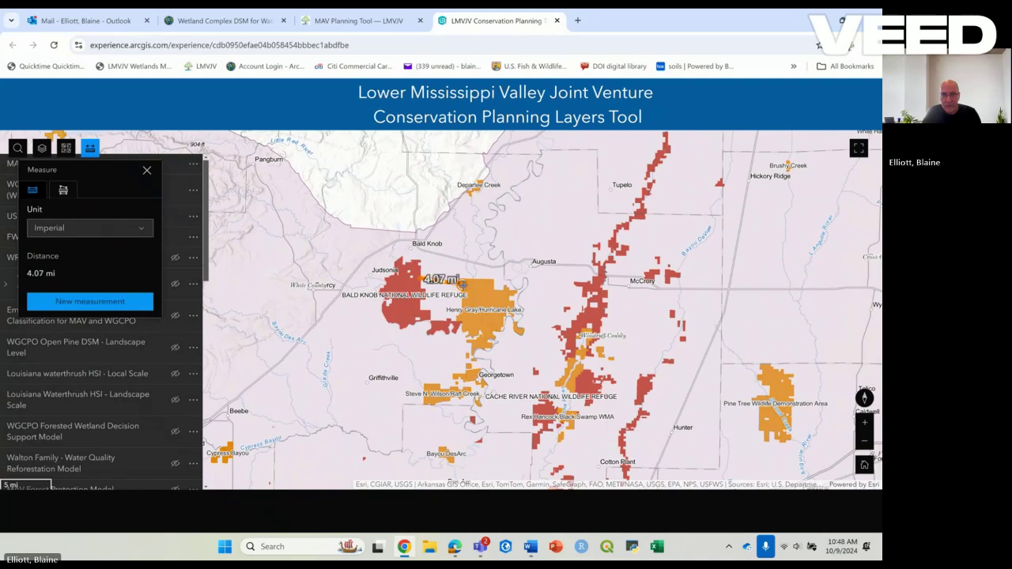
{"action": "left_click", "coordinate": [141, 229]}
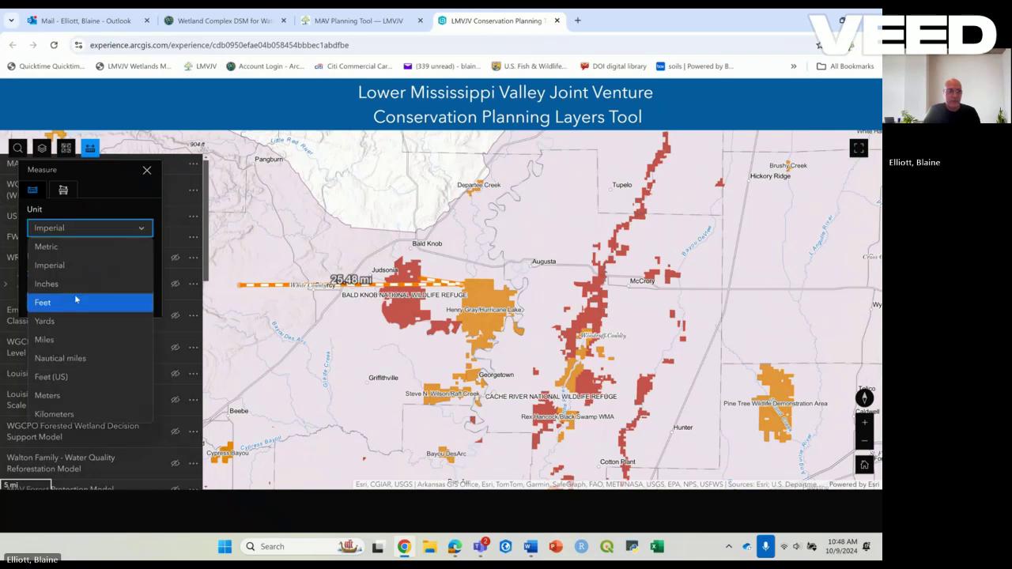
{"action": "left_click", "coordinate": [74, 340]}
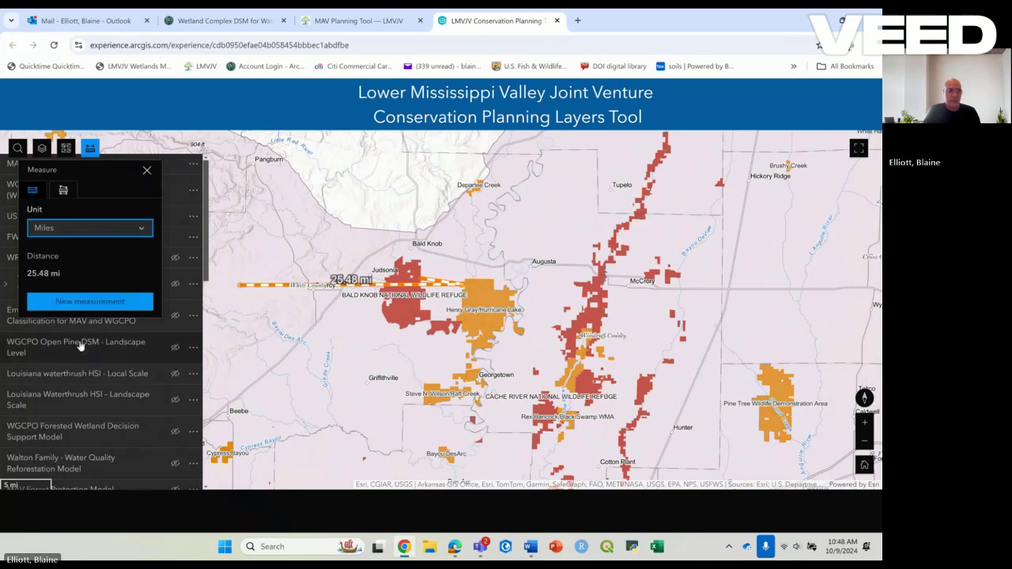
{"action": "left_click", "coordinate": [147, 170]}
Measure the area of Henry Gray Hurricane Lake by outlining its boundary on the map with the area measurement tool
{"action": "left_click", "coordinate": [91, 147]}
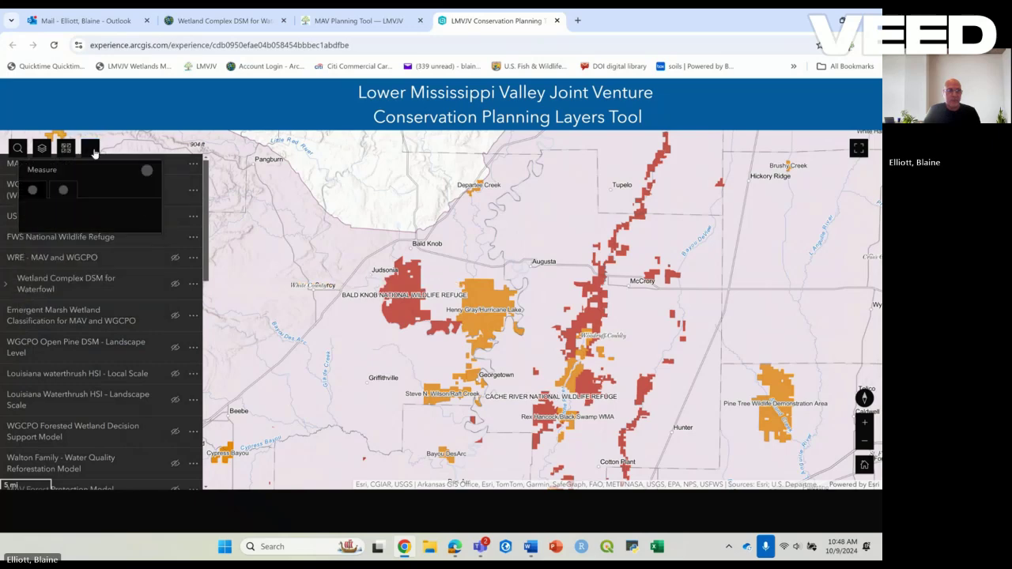
{"action": "left_click", "coordinate": [64, 193]}
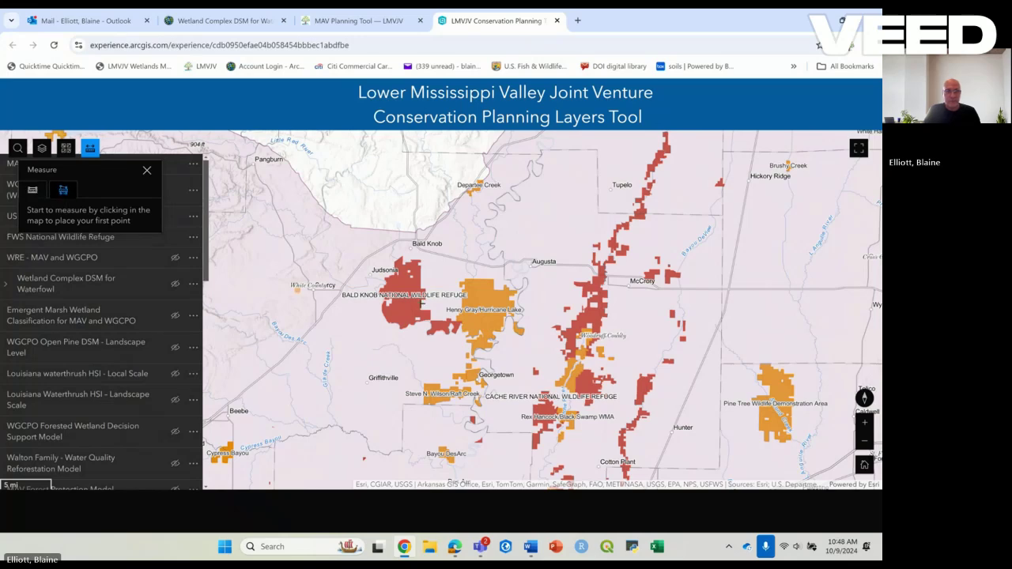
{"action": "scroll", "coordinate": [439, 289], "scroll_direction": "up", "scroll_amount": 3}
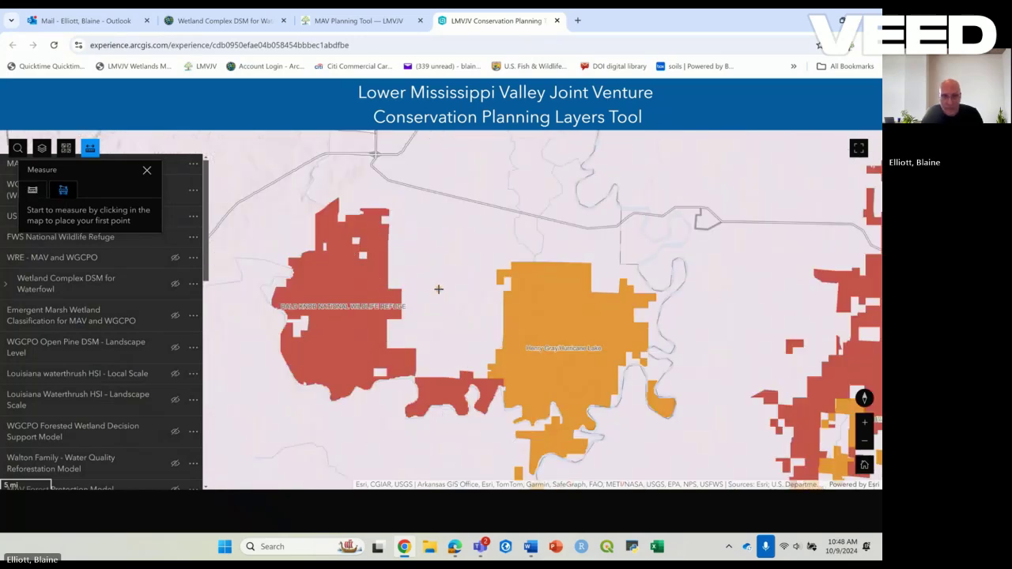
{"action": "left_click", "coordinate": [499, 262]}
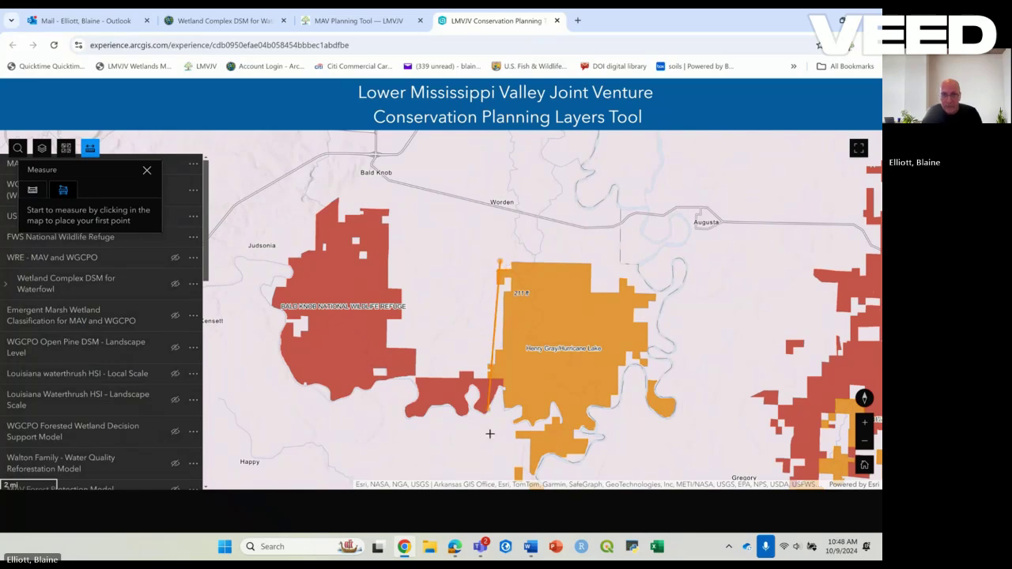
{"action": "left_click", "coordinate": [514, 467]}
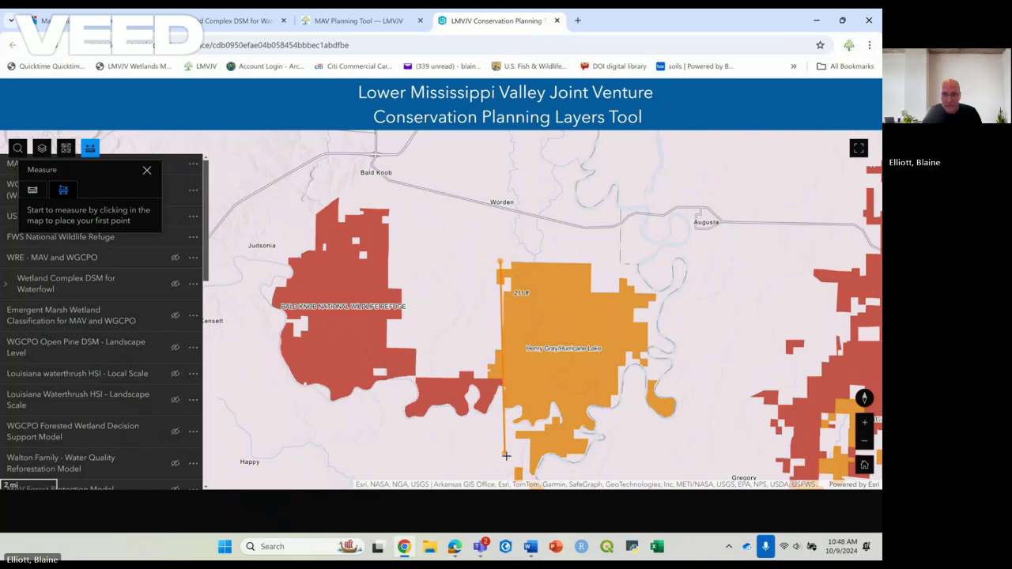
{"action": "left_click", "coordinate": [514, 467]}
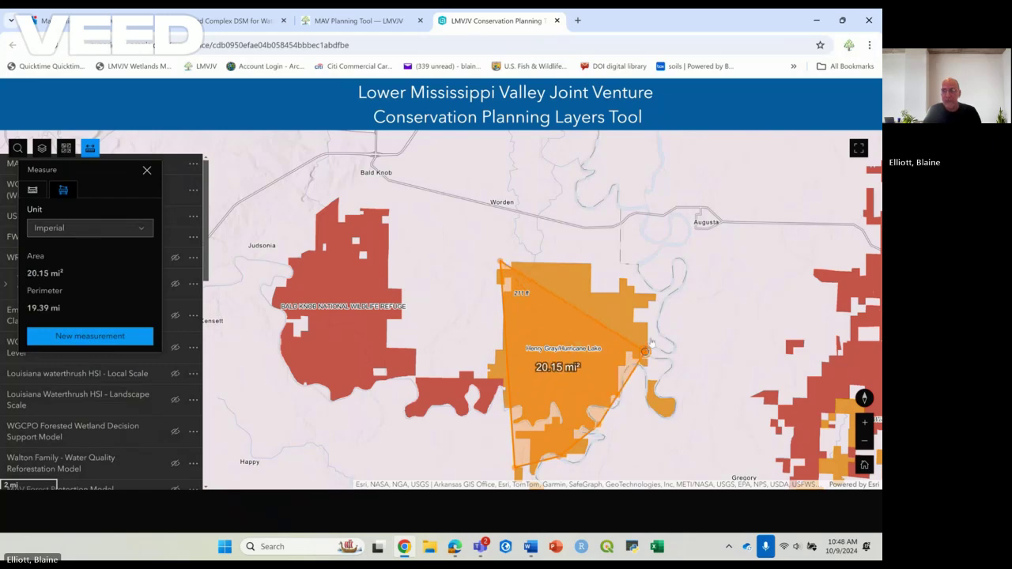
{"action": "left_click", "coordinate": [653, 289]}
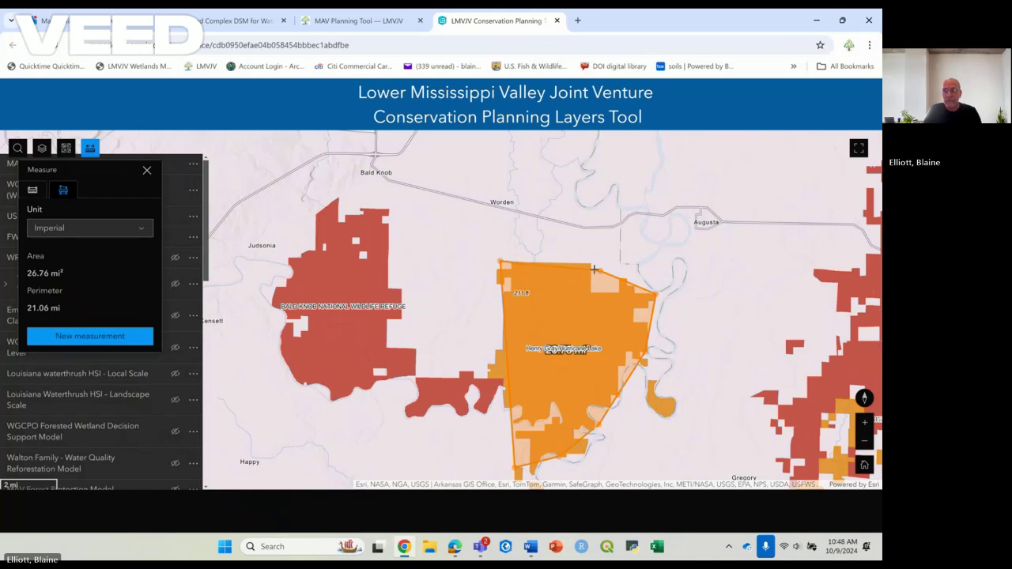
{"action": "double_click", "coordinate": [591, 263]}
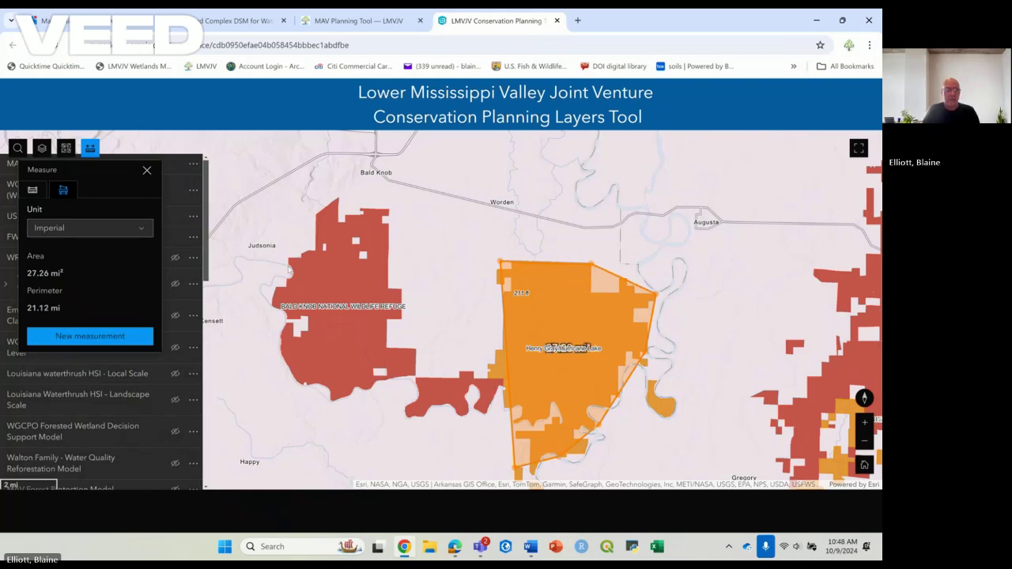
Set the area measurement's unit to Acres and close the measurement
{"action": "left_click", "coordinate": [142, 229]}
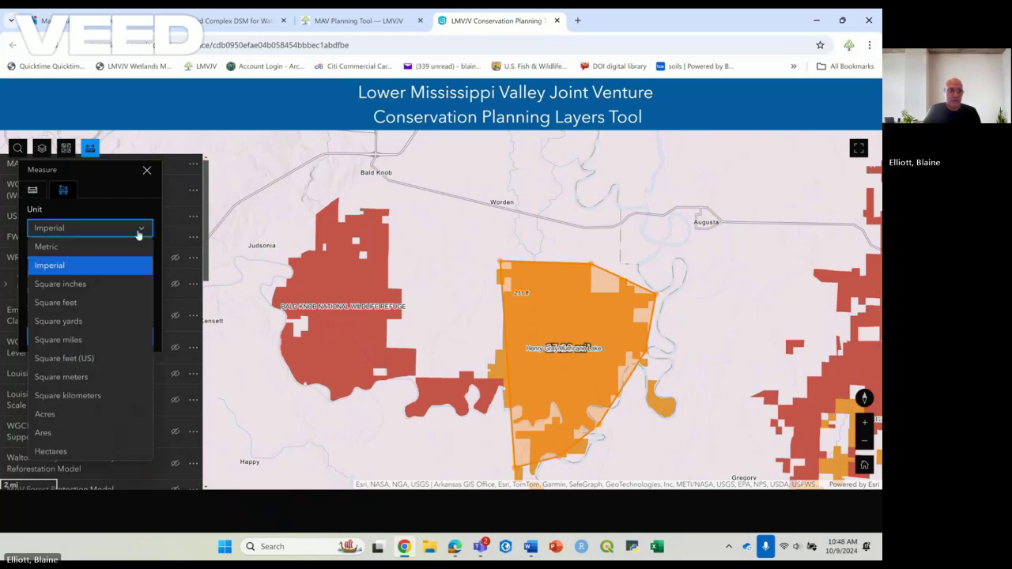
{"action": "left_click", "coordinate": [111, 413]}
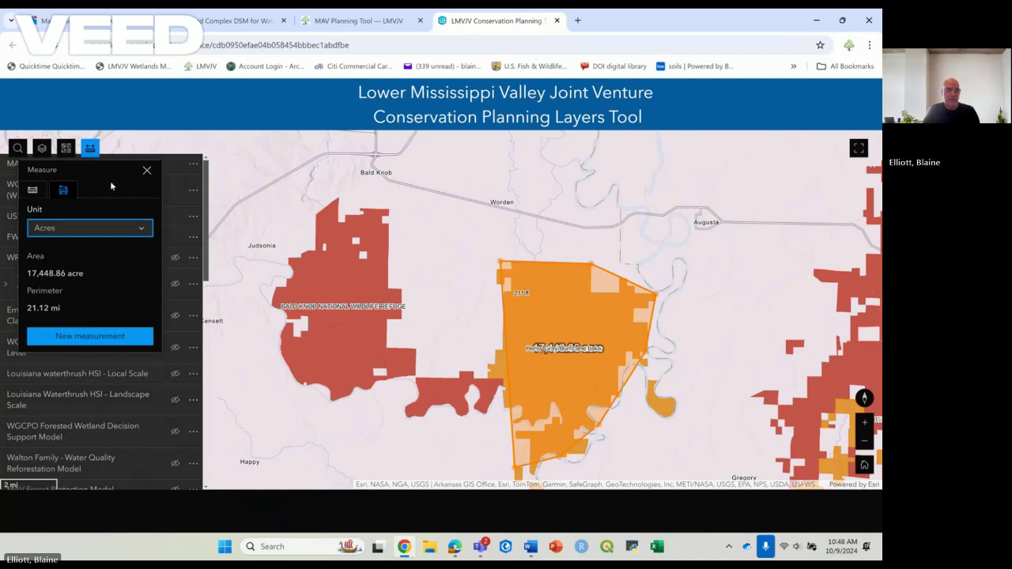
{"action": "left_click", "coordinate": [146, 170]}
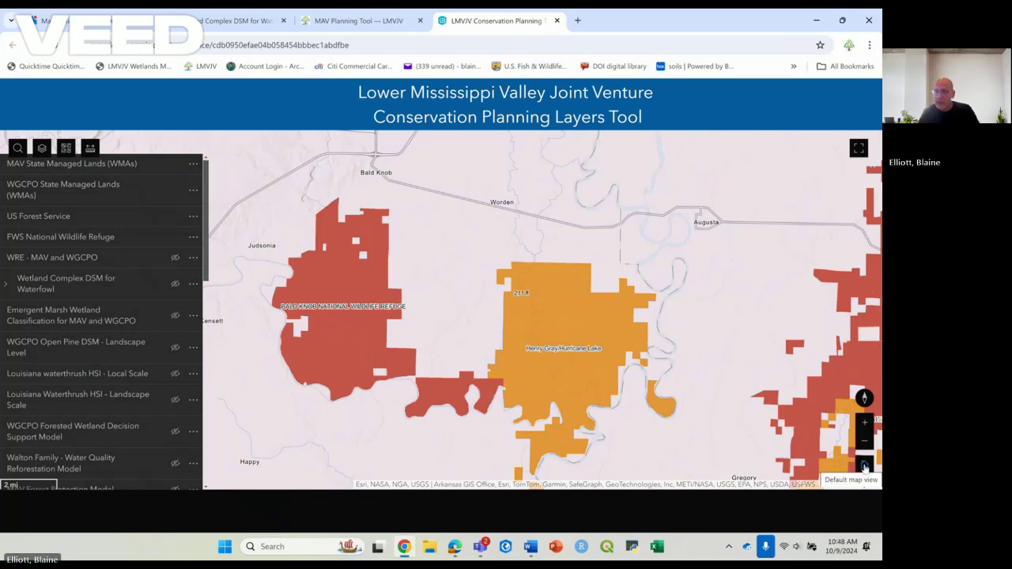
From the default map view, open the information on Lake Greeson WMA in southwest Arkansas and page through the overlapping features
{"action": "left_click", "coordinate": [864, 467]}
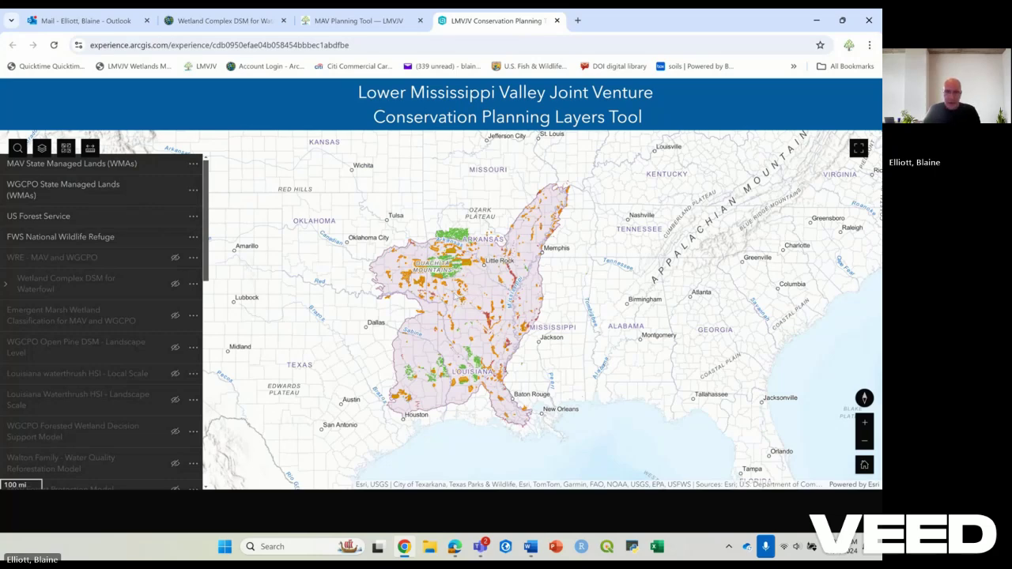
{"action": "scroll", "coordinate": [453, 293], "scroll_direction": "up", "scroll_amount": 2}
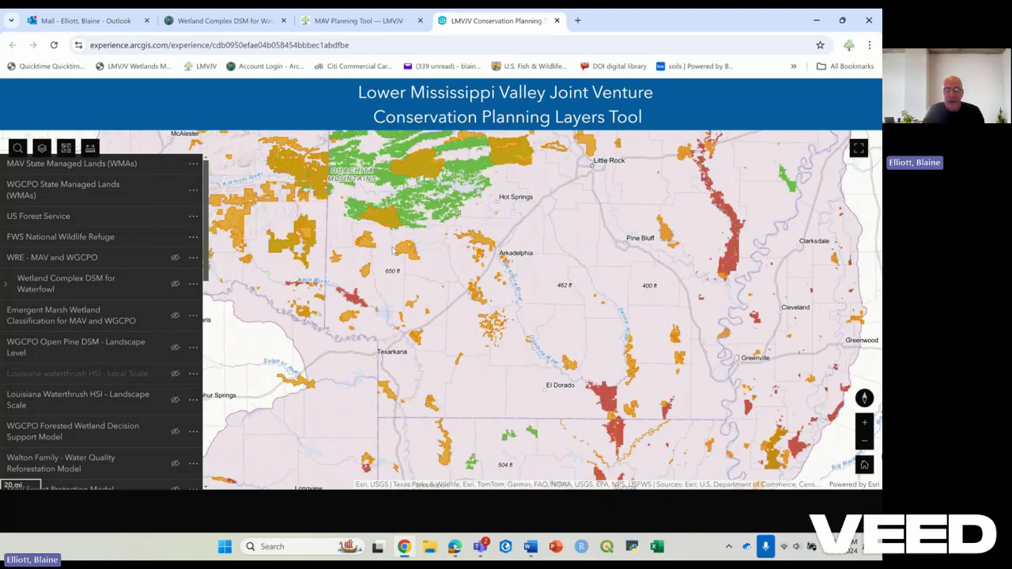
{"action": "scroll", "coordinate": [408, 251], "scroll_direction": "up", "scroll_amount": 1}
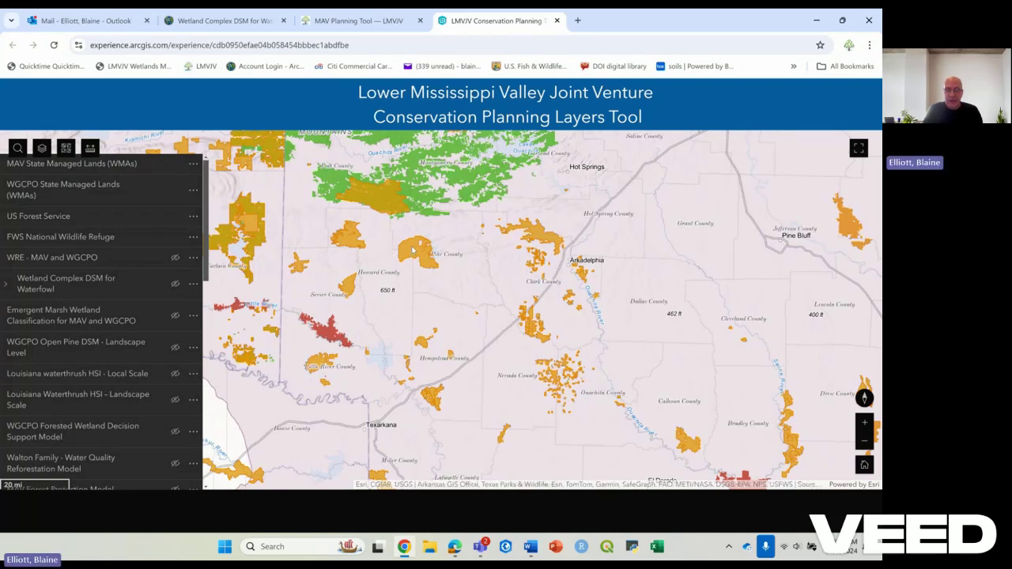
{"action": "left_click", "coordinate": [411, 250]}
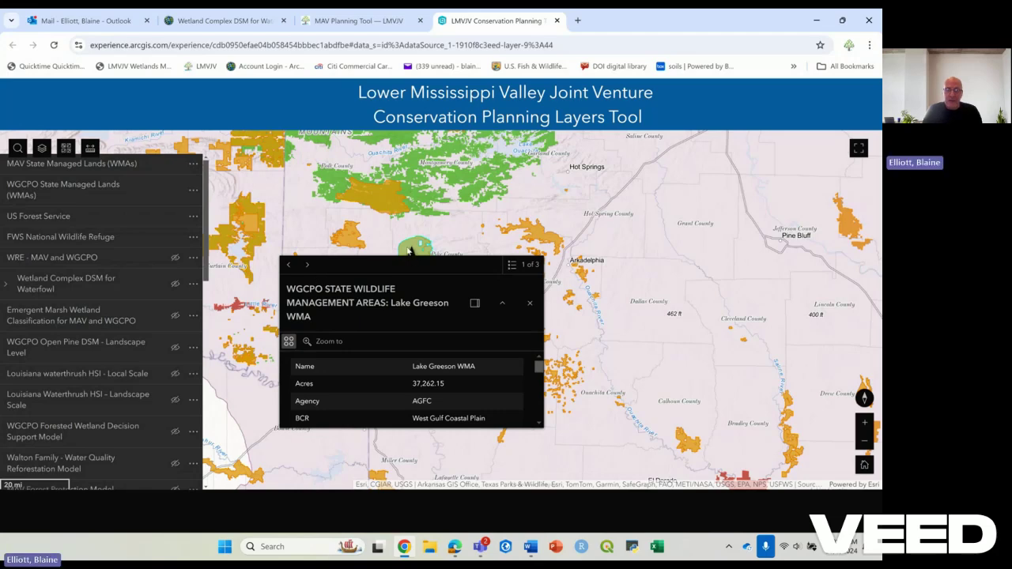
{"action": "left_click", "coordinate": [307, 267]}
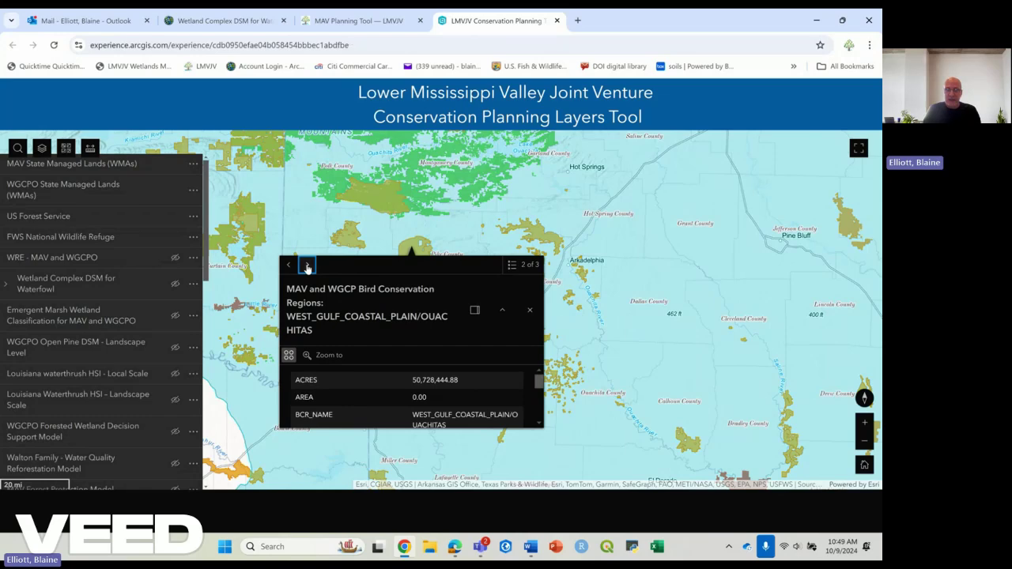
{"action": "left_click", "coordinate": [306, 266]}
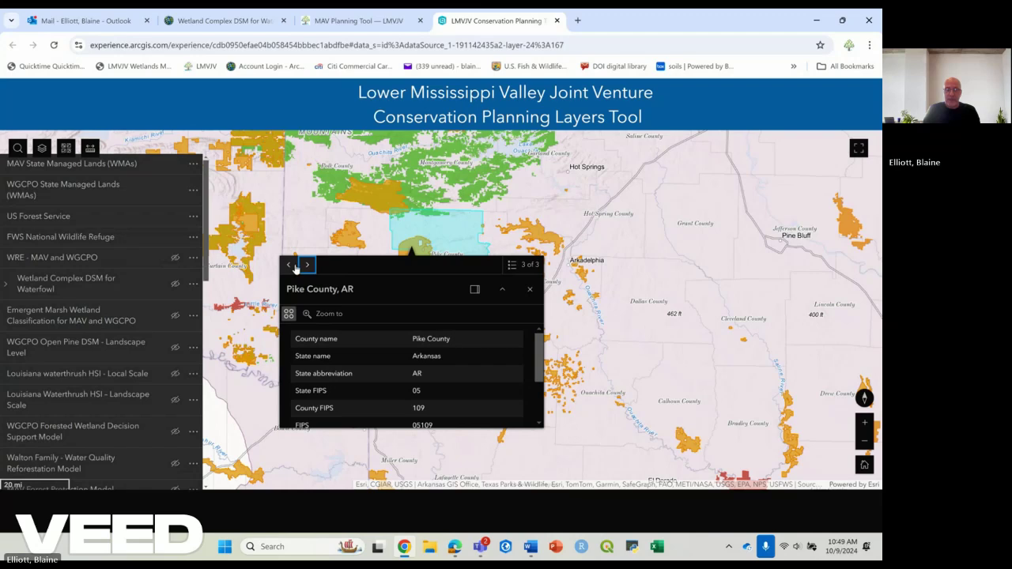
Zoom the map to each identified feature in turn: Pike County, AR, the West Gulf Coastal Plain/Ouachitas bird conservation region, and Lake Greeson WMA
{"action": "left_click", "coordinate": [327, 314]}
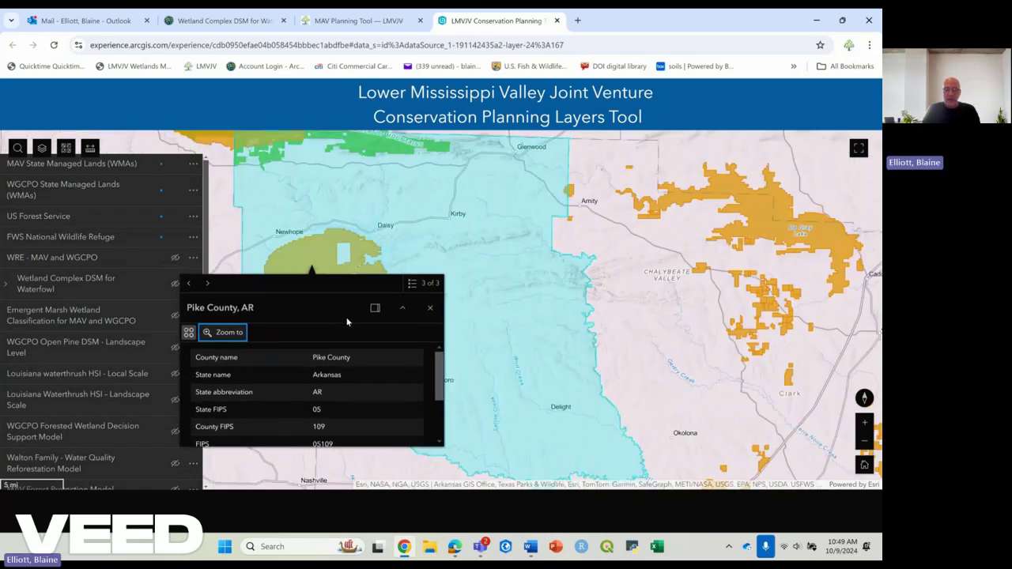
{"action": "left_click", "coordinate": [189, 284]}
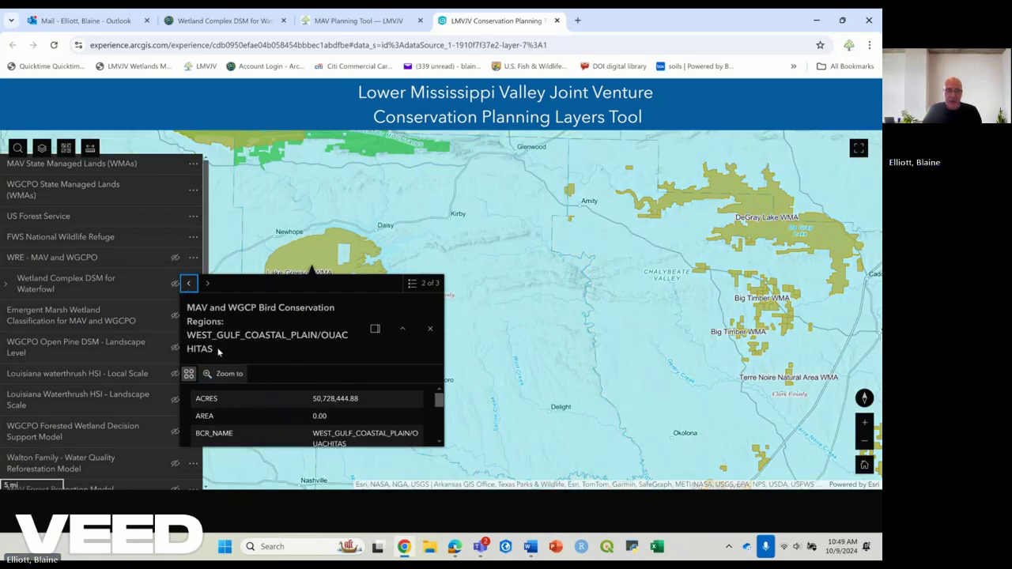
{"action": "left_click", "coordinate": [229, 376]}
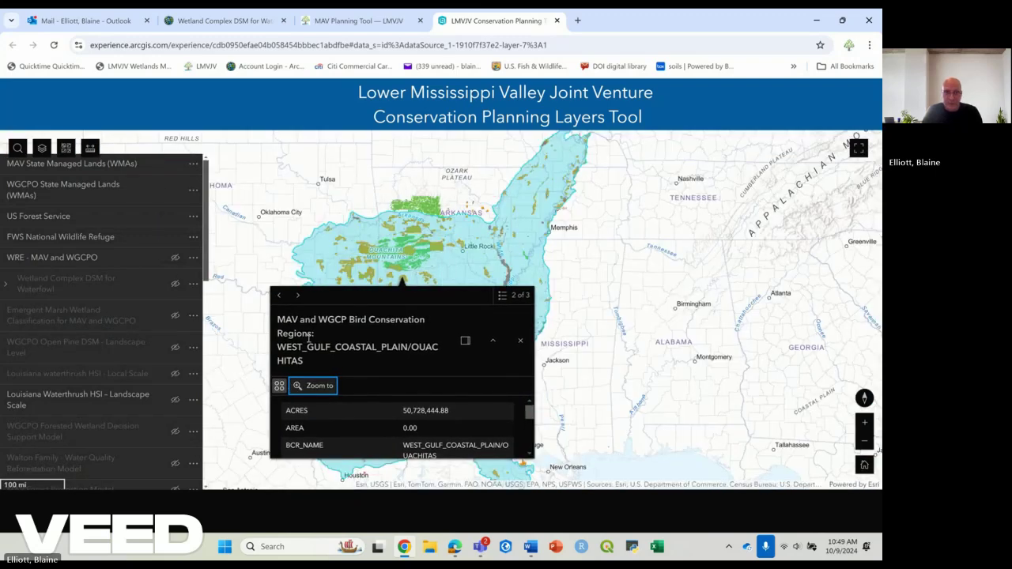
{"action": "left_click", "coordinate": [278, 295]}
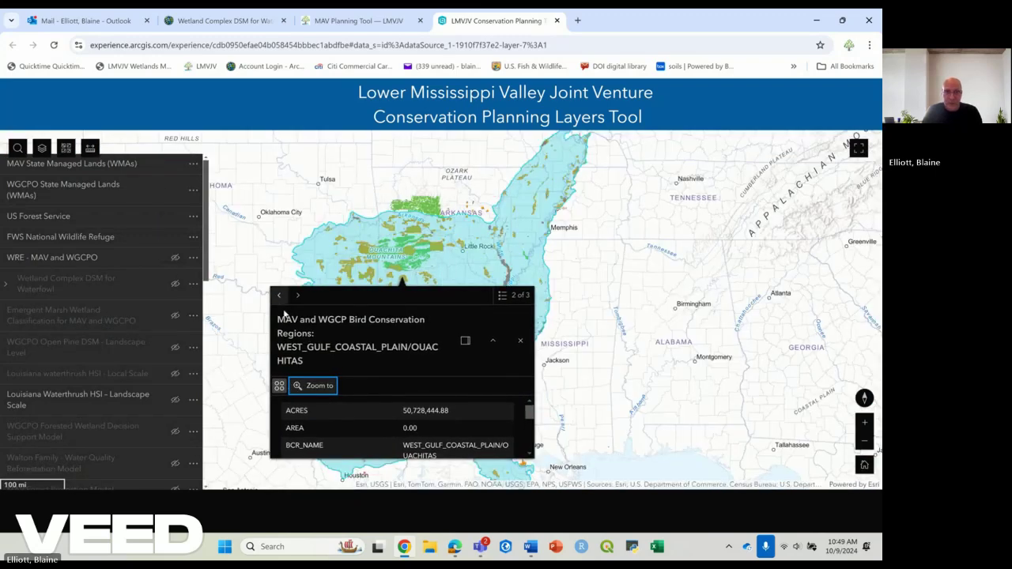
{"action": "left_click", "coordinate": [318, 372]}
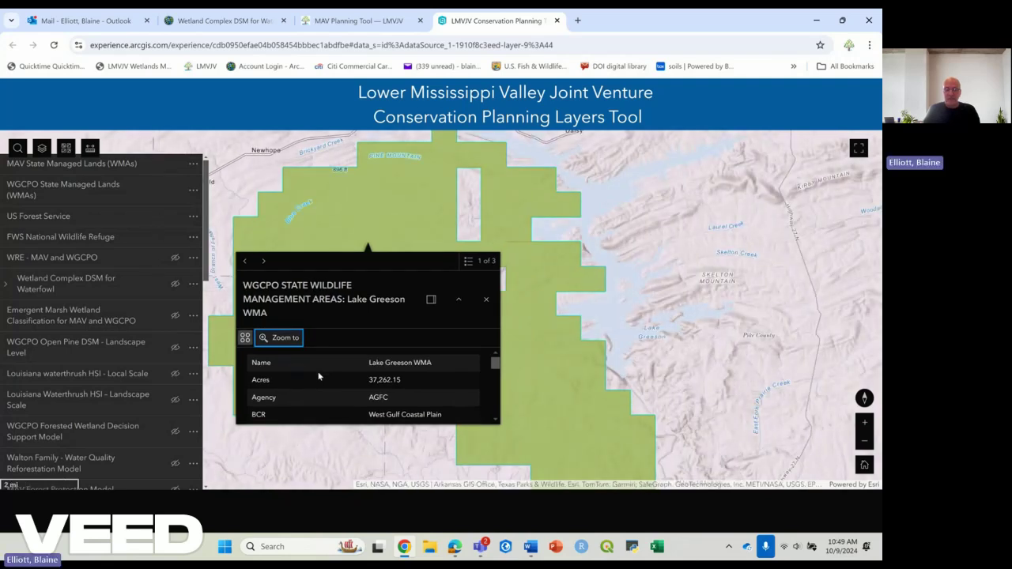
Review the attributes of Lake Greeson WMA and close its information window
{"action": "mouse_move", "coordinate": [495, 362]}
{"action": "left_mouse_down"}
{"action": "mouse_move", "coordinate": [496, 414]}
{"action": "mouse_move", "coordinate": [497, 356]}
{"action": "left_mouse_up"}
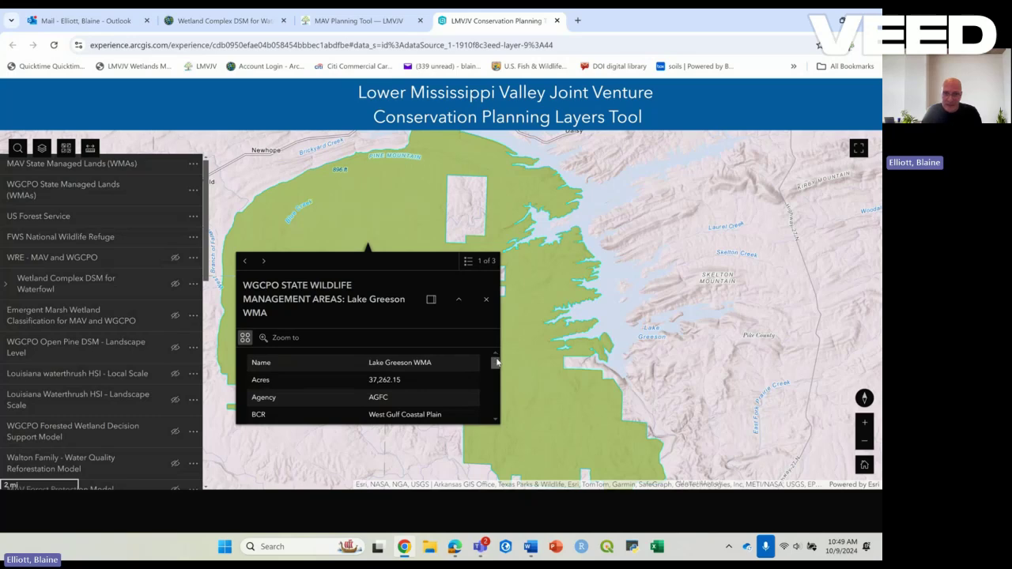
{"action": "left_click_drag", "start_coordinate": [497, 361], "coordinate": [485, 267]}
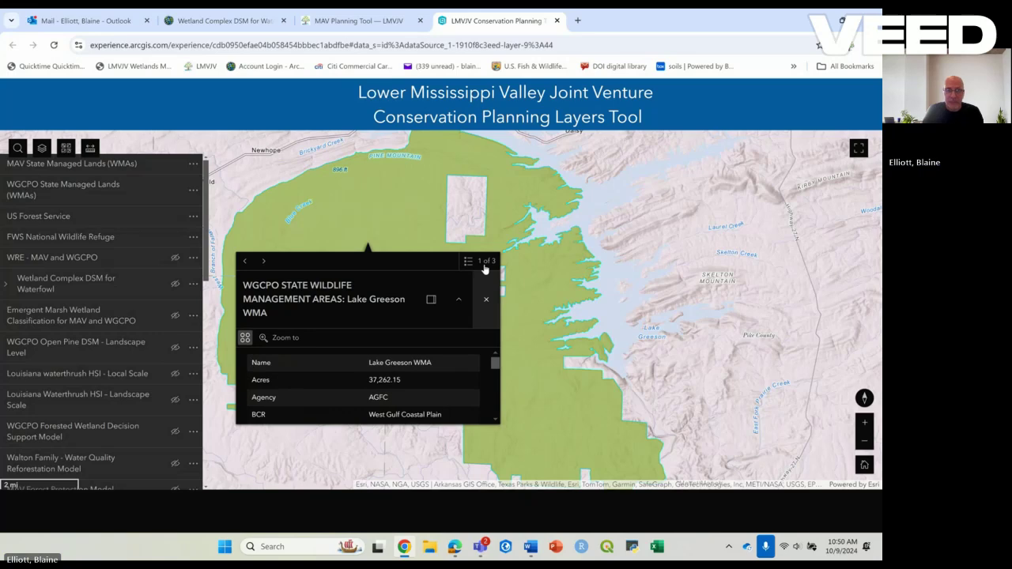
{"action": "left_click", "coordinate": [485, 301]}
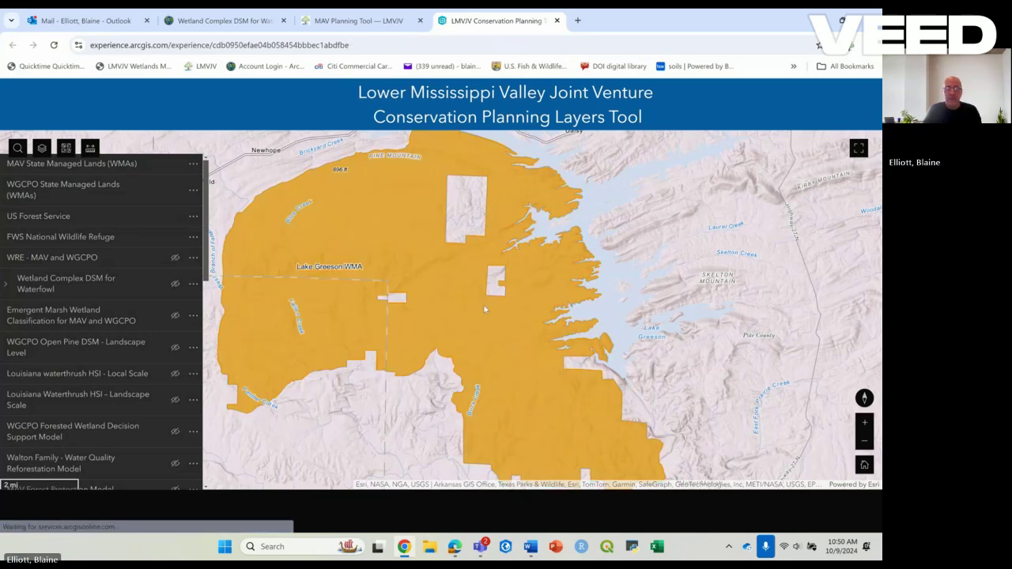
Restore the default map view and open the details page of the WGCPO State Managed Lands (WMAs) layer
{"action": "left_click", "coordinate": [865, 467]}
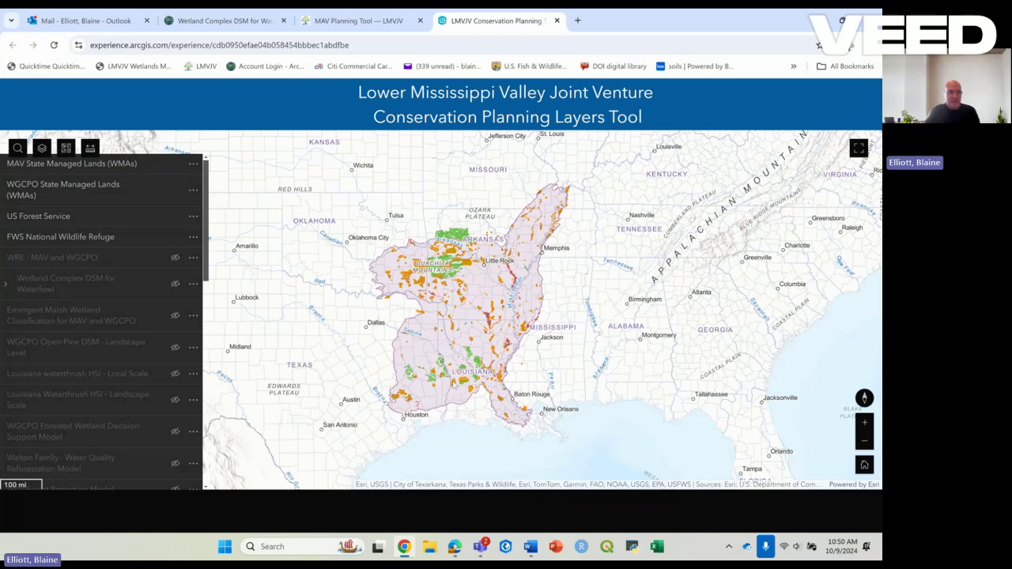
{"action": "left_click", "coordinate": [193, 218]}
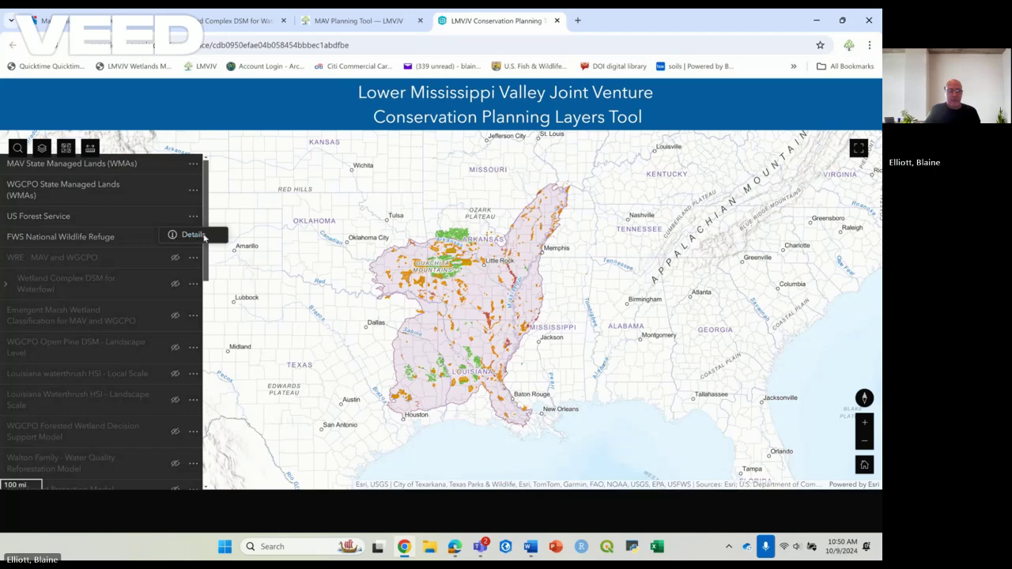
{"action": "left_click", "coordinate": [193, 193]}
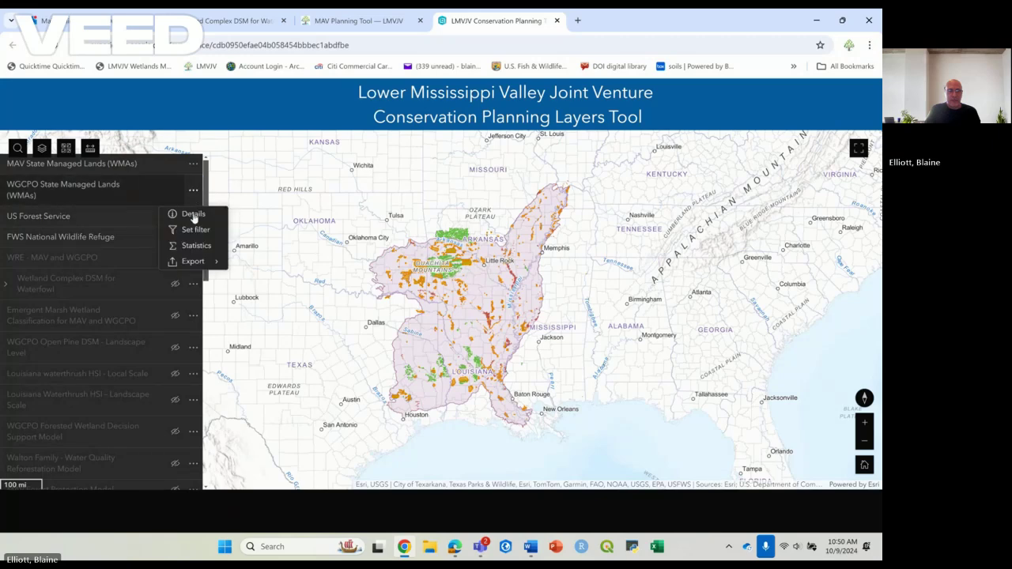
{"action": "left_click", "coordinate": [193, 213]}
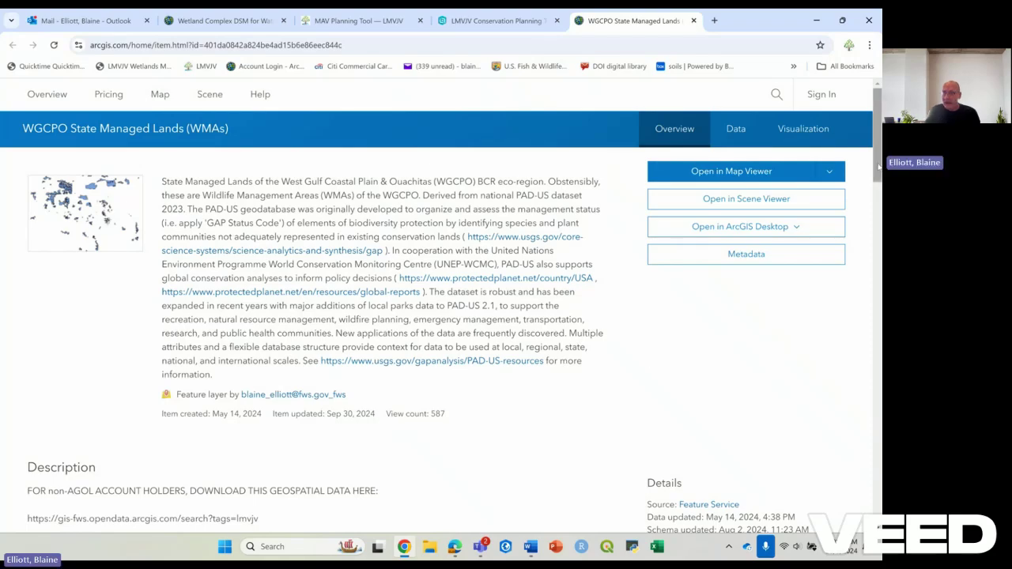
{"action": "mouse_move", "coordinate": [876, 170]}
{"action": "left_mouse_down"}
{"action": "mouse_move", "coordinate": [877, 348]}
{"action": "mouse_move", "coordinate": [878, 158]}
{"action": "left_mouse_up"}
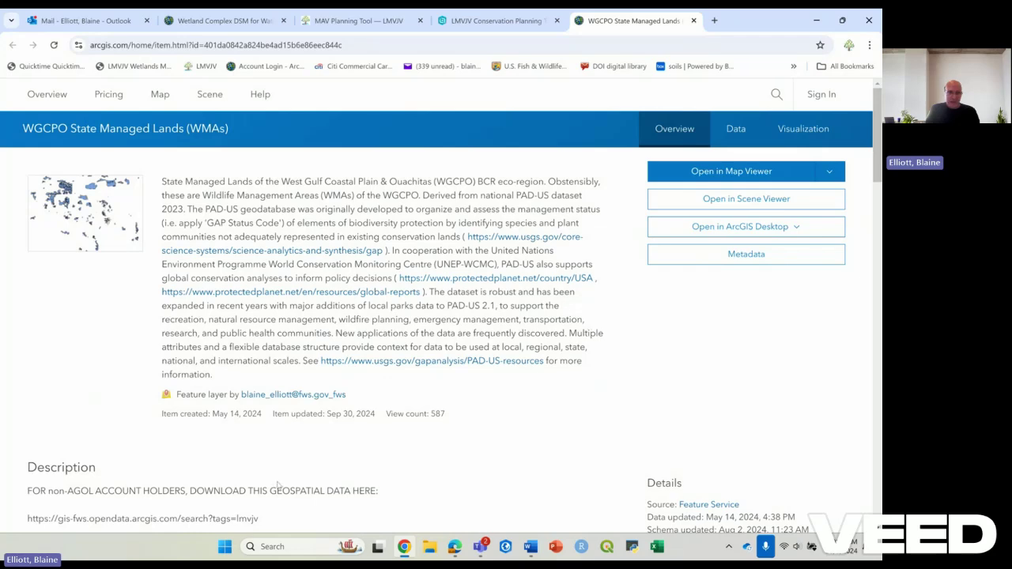
Copy the gis-fws.opendata.arcgis.com download link from the layer's description, open that address and look through the datasets tagged lmvjv
{"action": "scroll", "coordinate": [256, 459], "scroll_direction": "down", "scroll_amount": 1}
{"action": "left_click_drag", "start_coordinate": [258, 461], "coordinate": [27, 462]}
{"action": "right_click", "coordinate": [62, 465]}
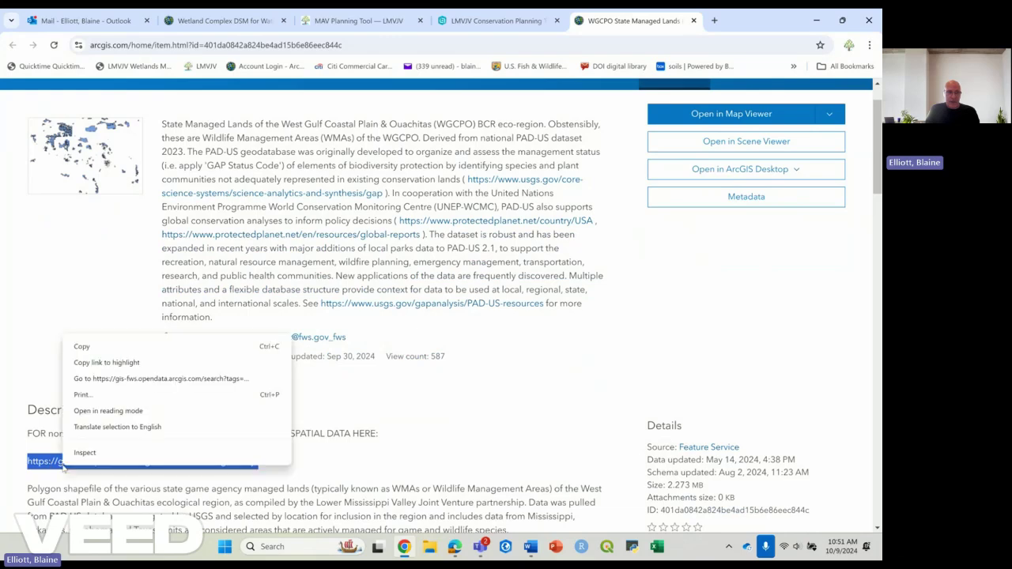
{"action": "left_click", "coordinate": [83, 348]}
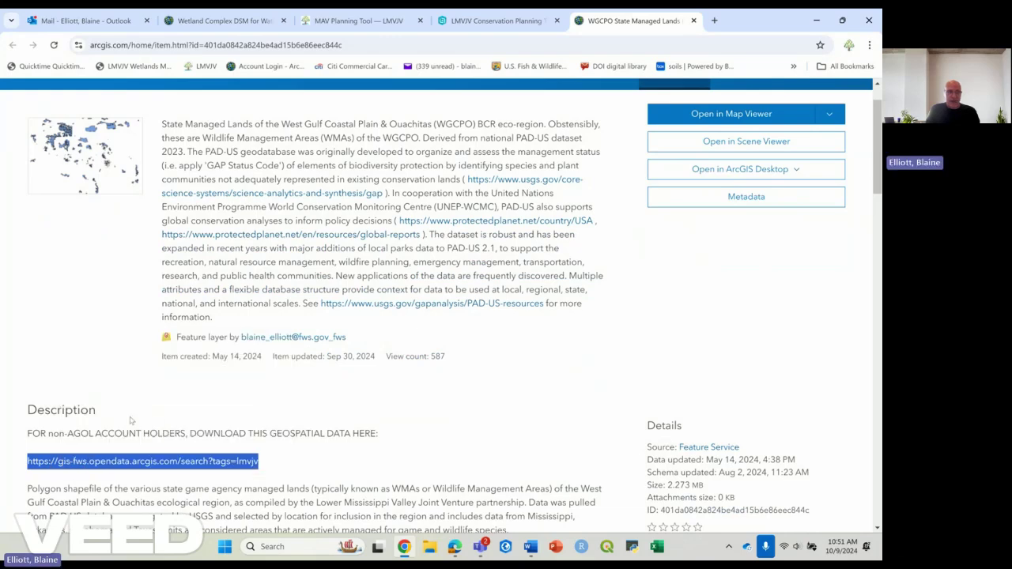
{"action": "right_click", "coordinate": [135, 460]}
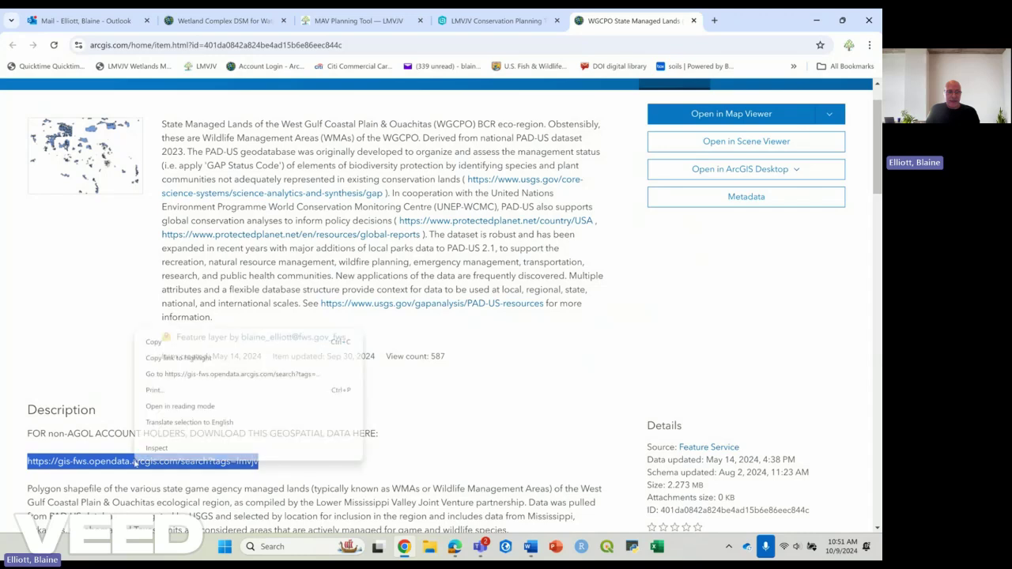
{"action": "left_click", "coordinate": [193, 374]}
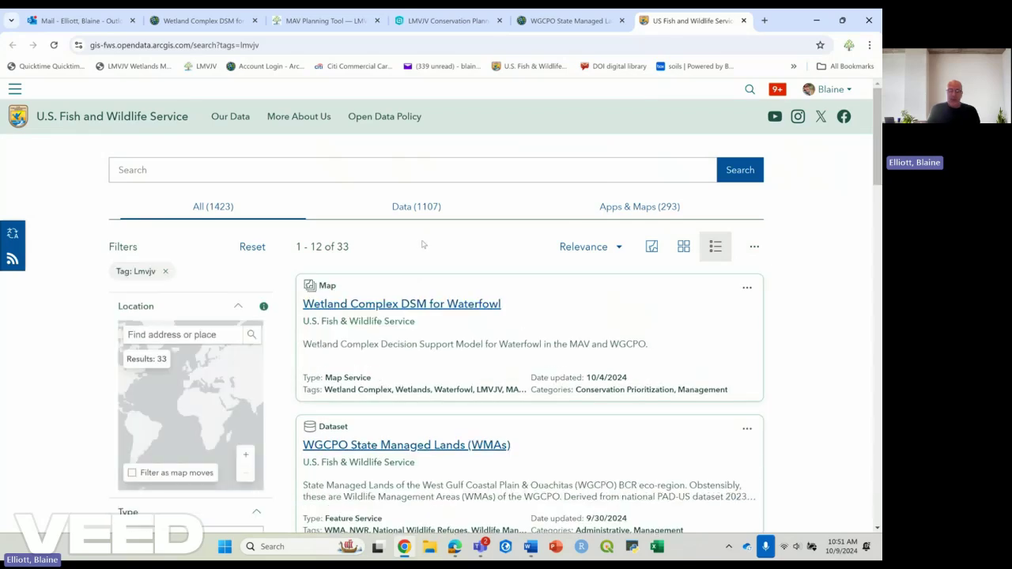
{"action": "scroll", "coordinate": [423, 261], "scroll_direction": "down", "scroll_amount": 4}
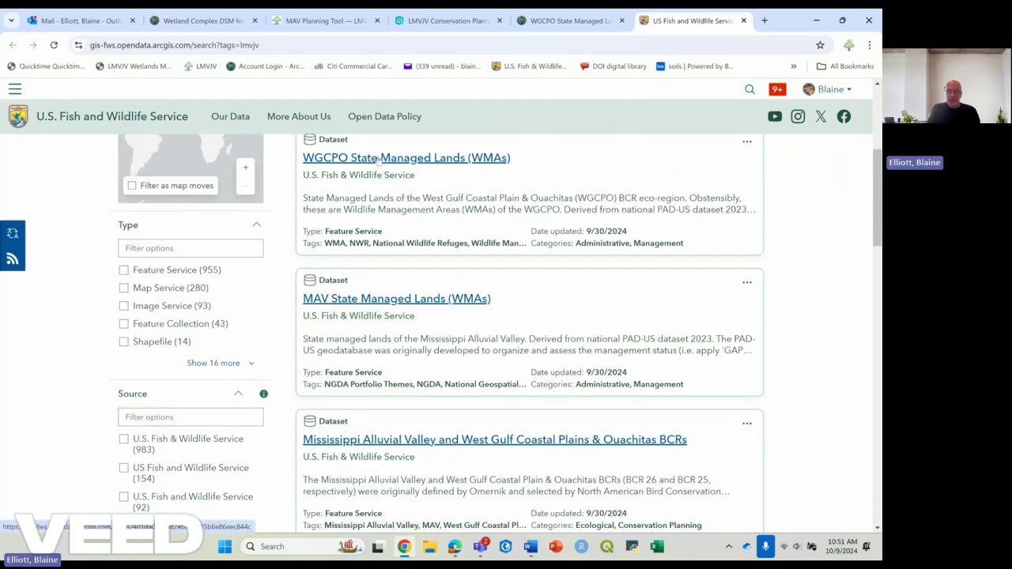
Review the download formats offered for the WGCPO State Managed Lands (WMAs) dataset, and close the dataset and layer details pages
{"action": "left_click", "coordinate": [378, 158]}
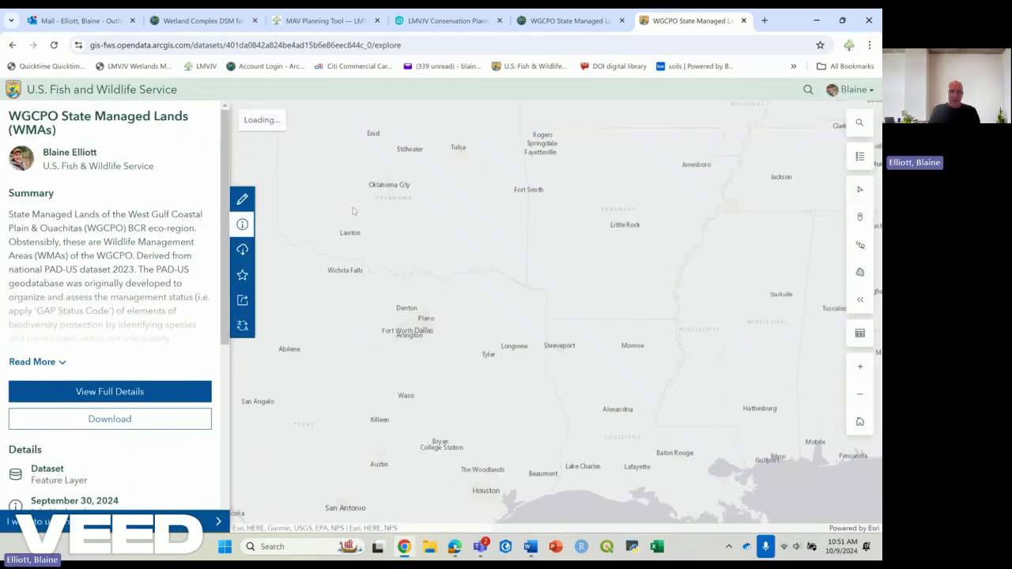
{"action": "left_click", "coordinate": [112, 425]}
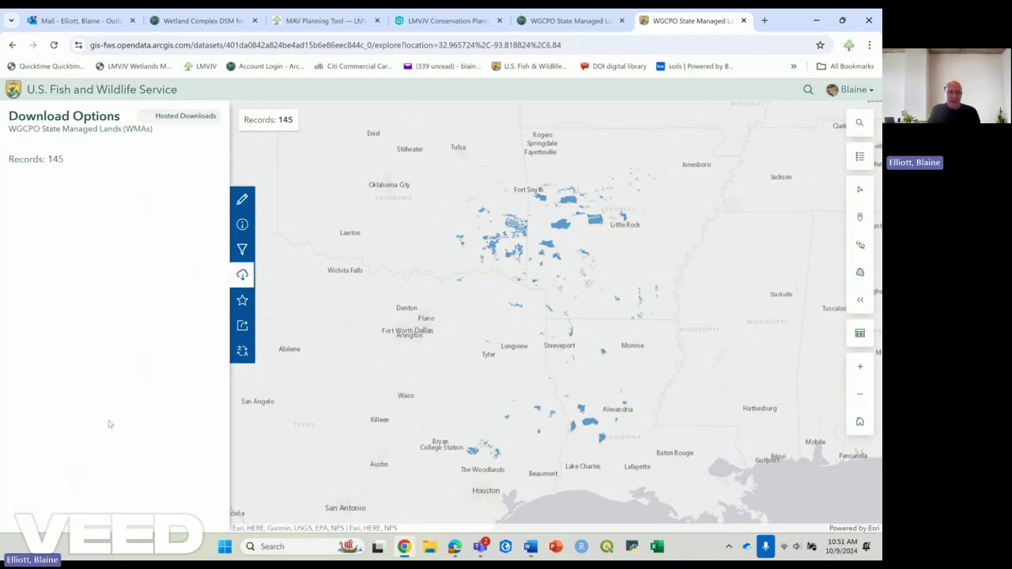
{"action": "scroll", "coordinate": [127, 332], "scroll_direction": "down", "scroll_amount": 3}
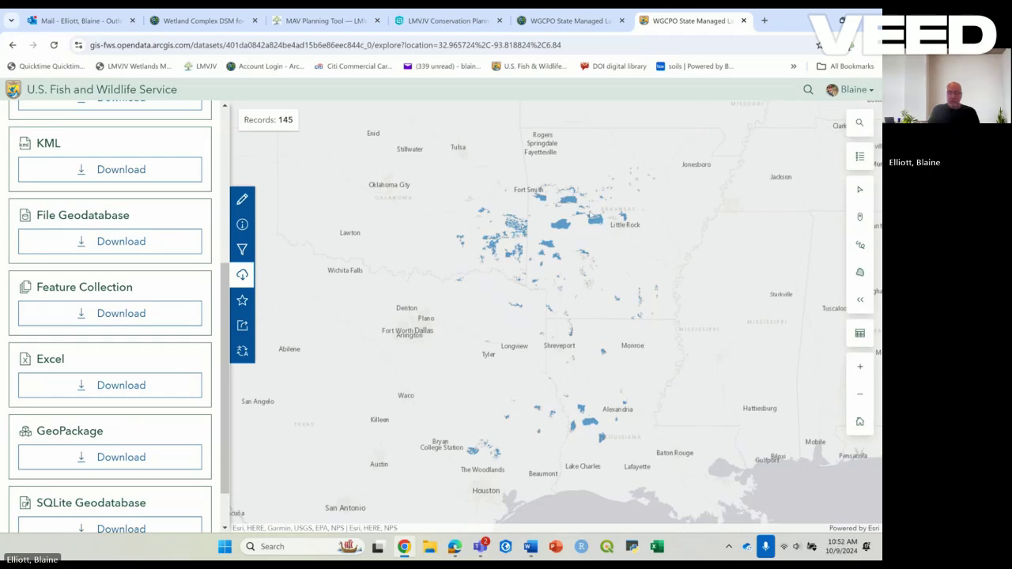
{"action": "left_click", "coordinate": [743, 21]}
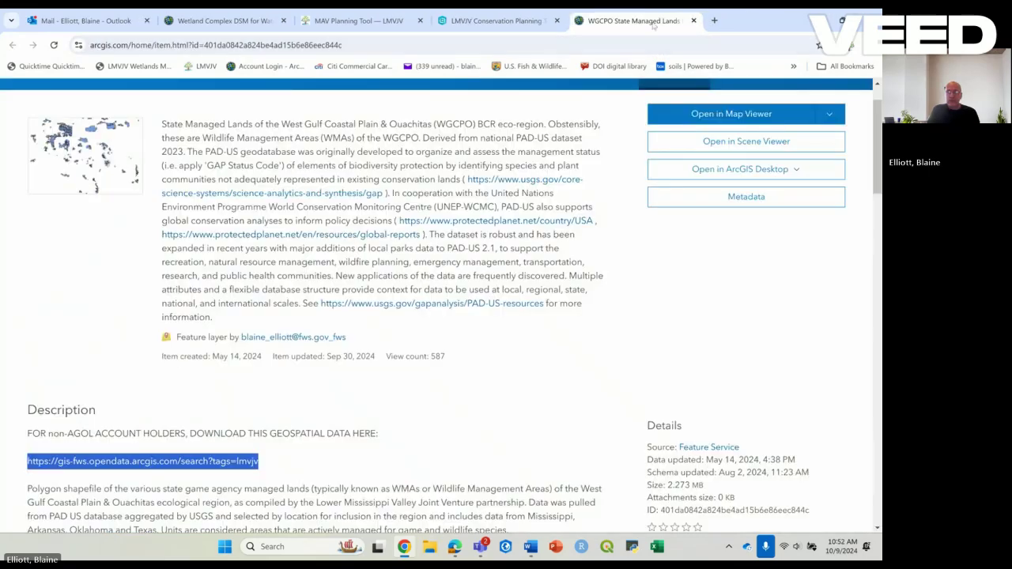
{"action": "left_click", "coordinate": [694, 20]}
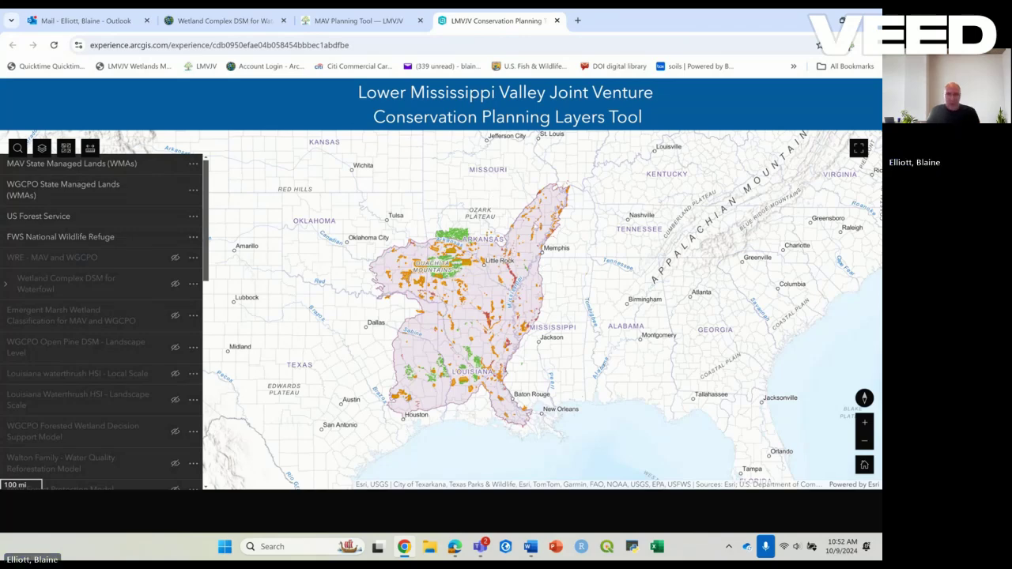
Display the Louisiana Waterthrush HSI - Landscape Scale layer over northern and central Louisiana and hide it again
{"action": "scroll", "coordinate": [474, 362], "scroll_direction": "up", "scroll_amount": 3}
{"action": "scroll", "coordinate": [474, 362], "scroll_direction": "up", "scroll_amount": 2}
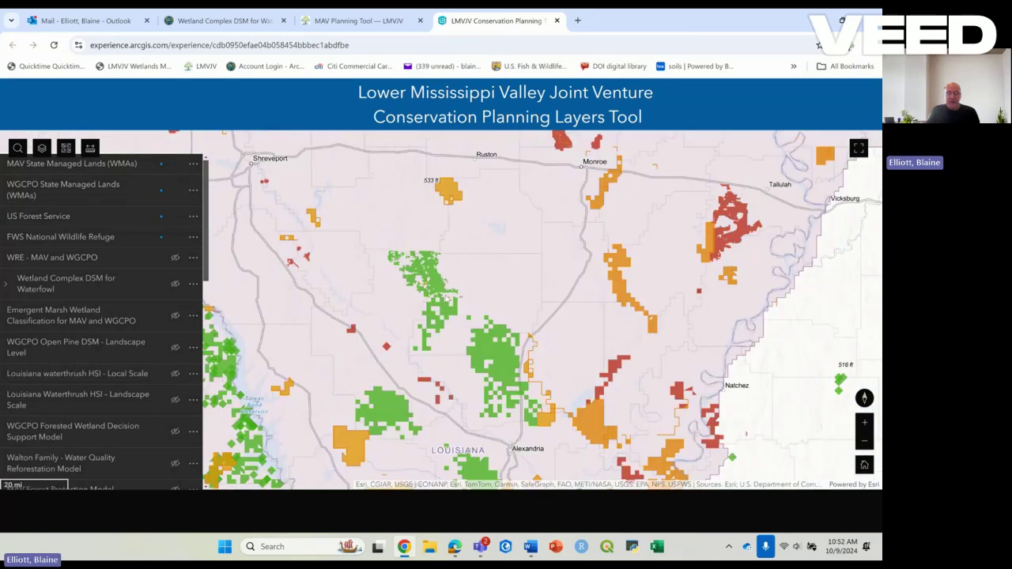
{"action": "left_click", "coordinate": [175, 400]}
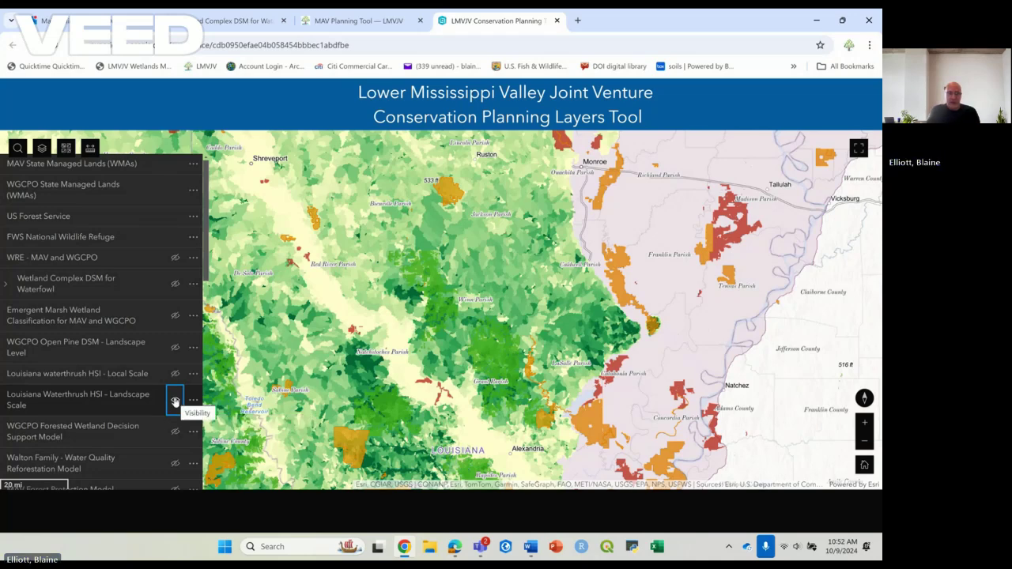
{"action": "left_click", "coordinate": [174, 400]}
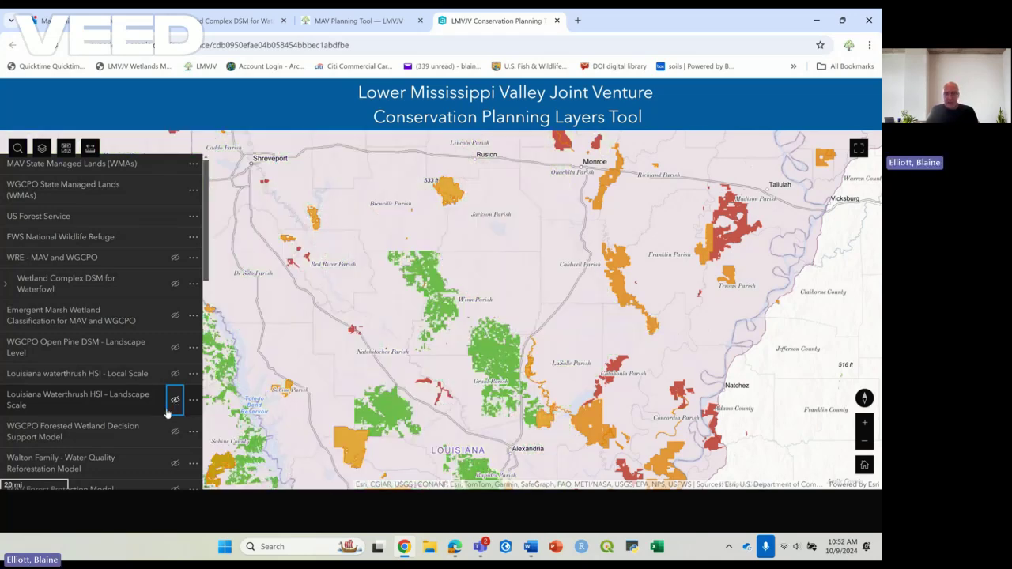